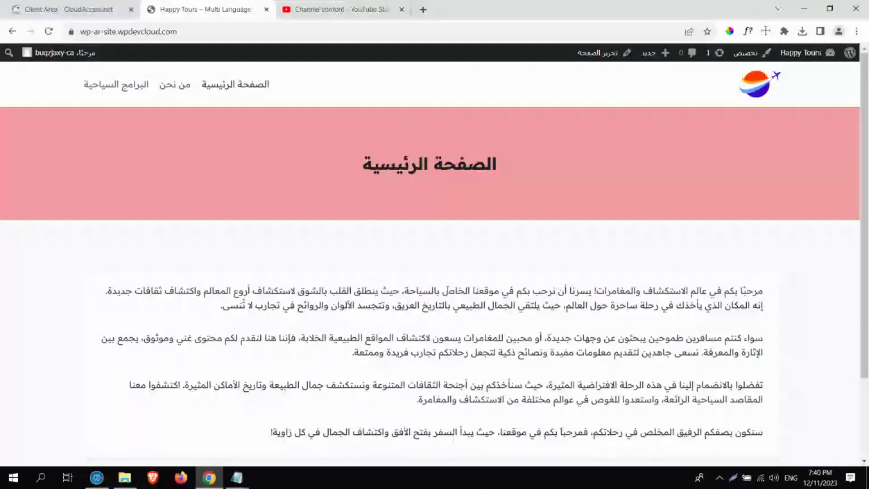
Switch to the aa file in Notepad and review the first three translation plugins in its list.
mouse_move(237, 477)
mouse_move(213, 446)
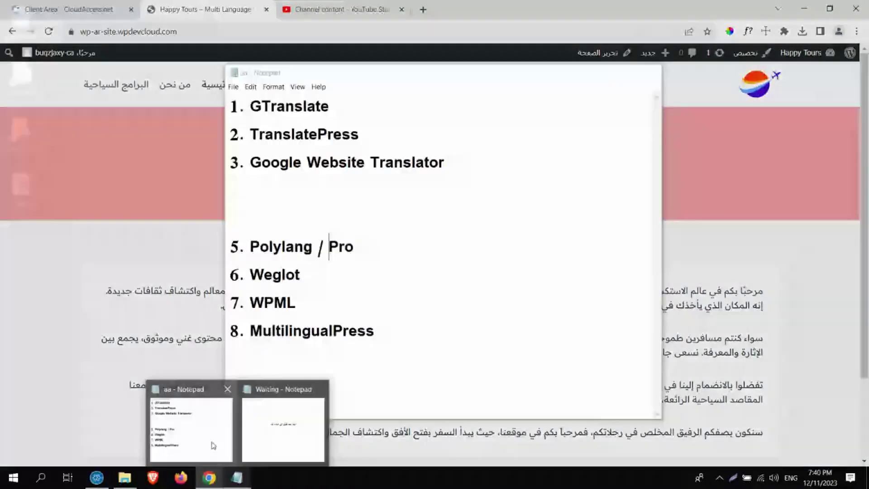
left_click(213, 445)
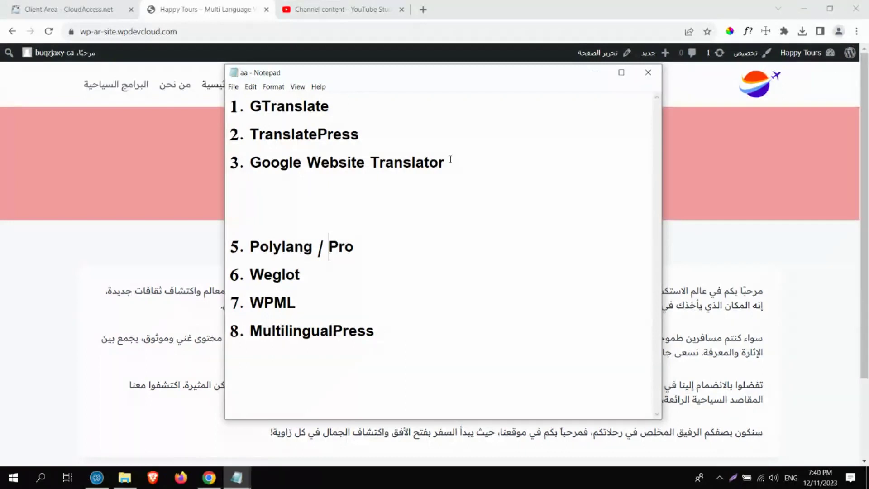
left_click_drag(411, 162, 231, 99)
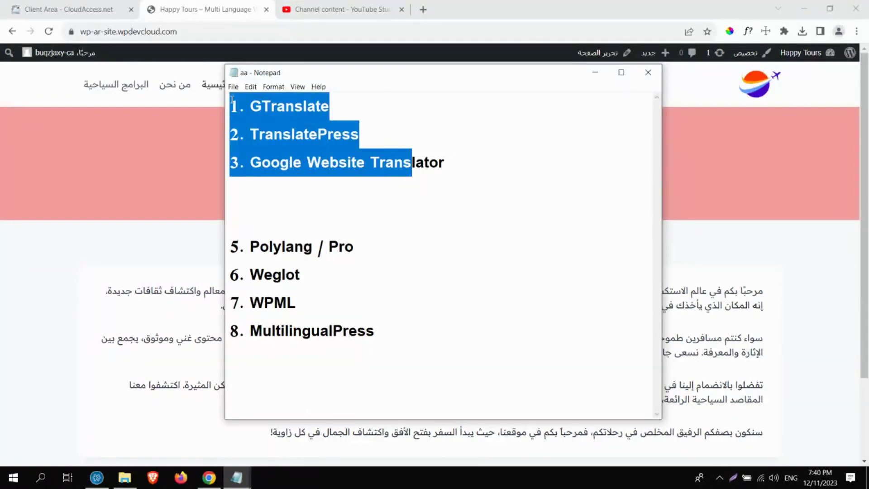
left_click(251, 109)
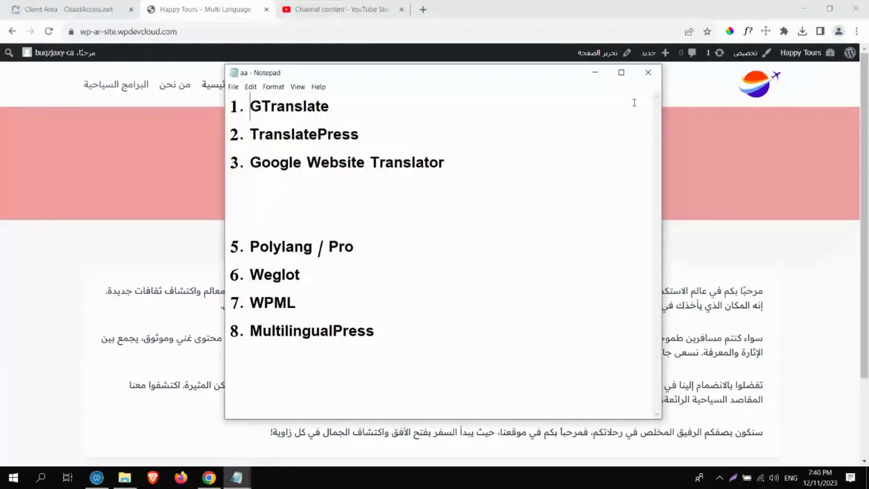
Open the WordPress dashboard's page for adding new plugins and search for "translate".
left_click(808, 54)
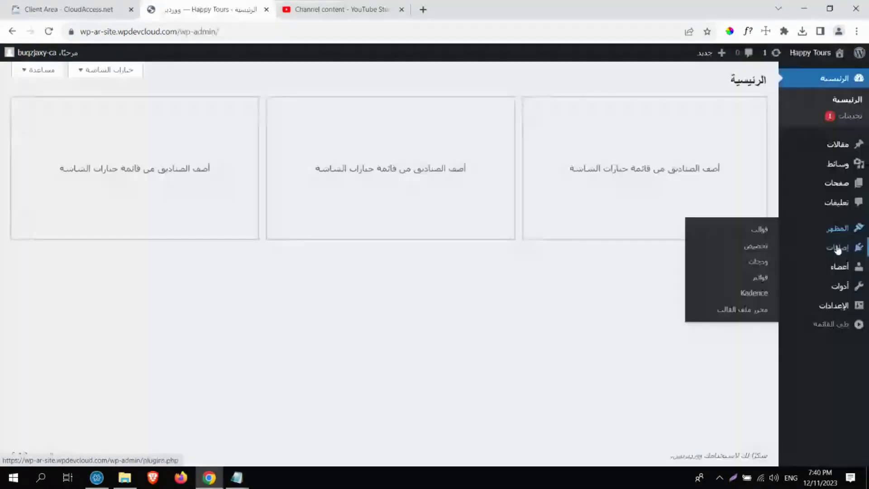
left_click(838, 248)
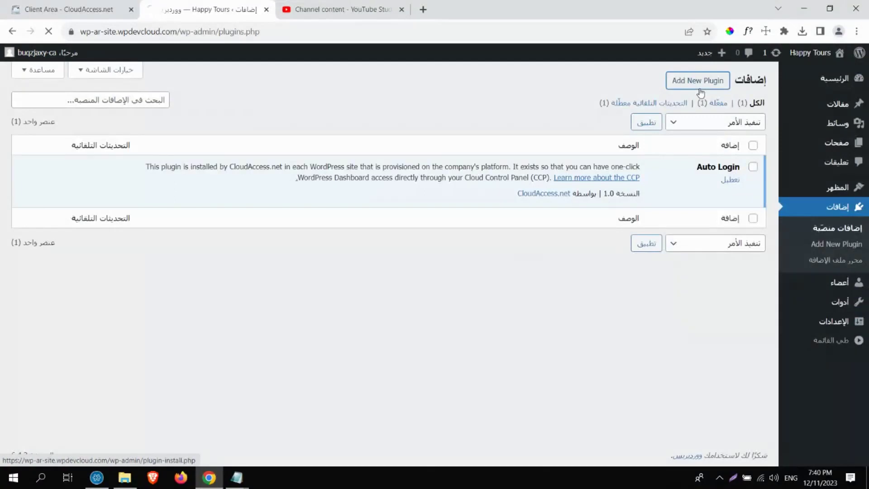
left_click(700, 91)
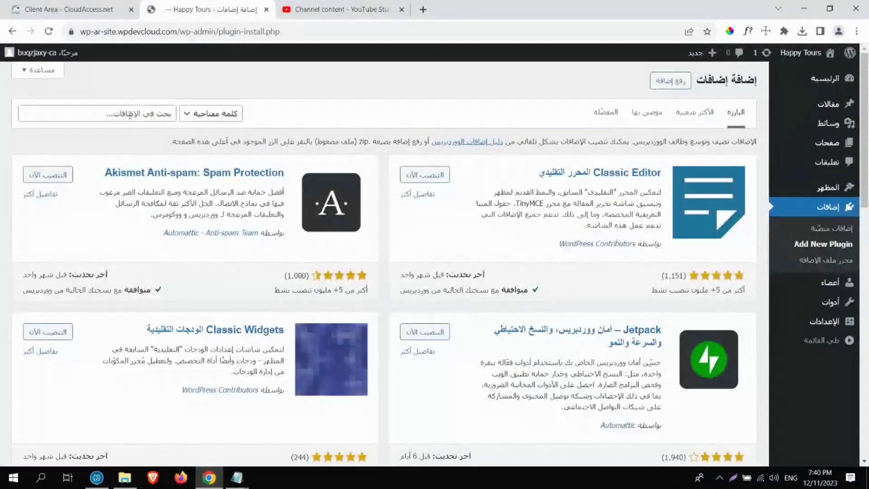
left_click(130, 114)
type("tra")
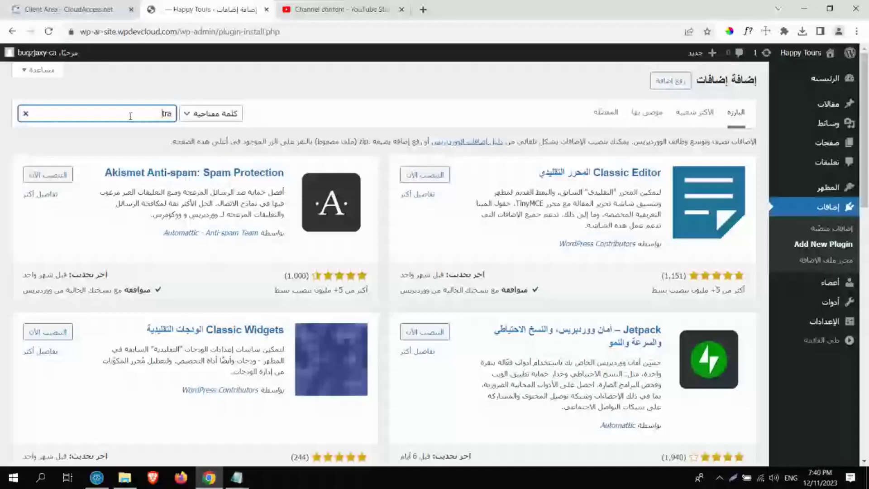
type("nslate")
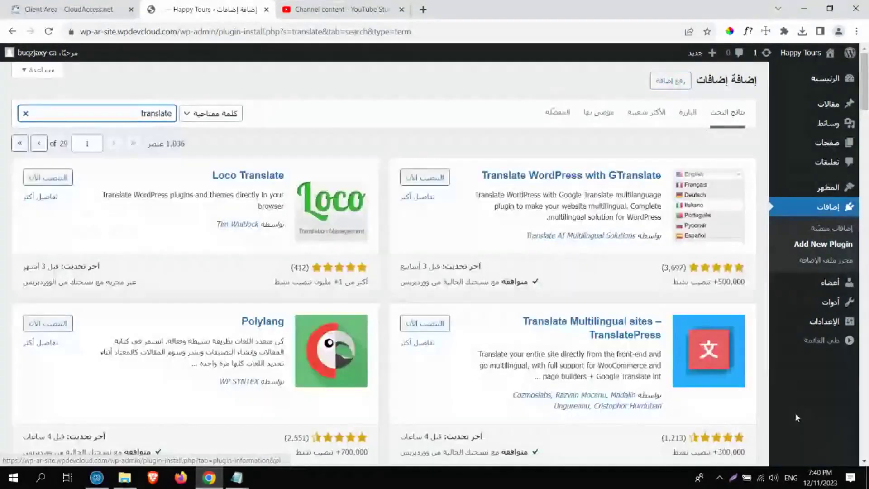
Capture the Translate WordPress with GTranslate plugin entry as a screenshot region and copy it.
key("Print")
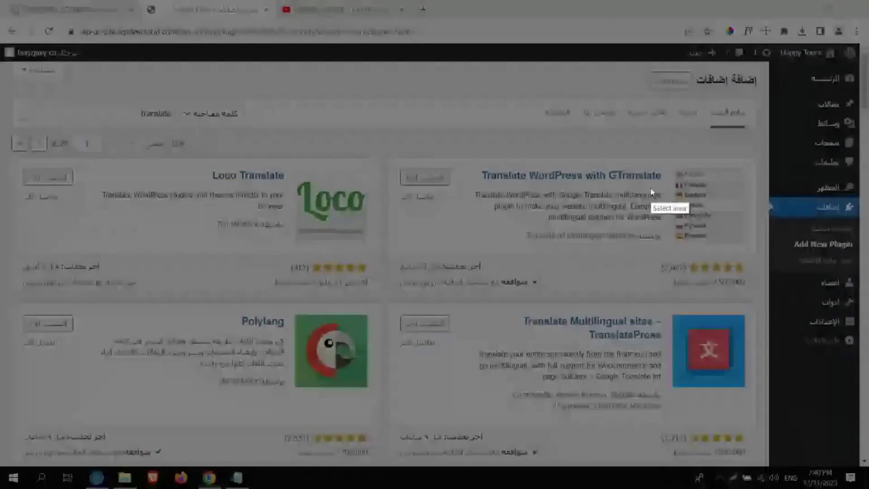
left_click_drag(424, 130, 629, 232)
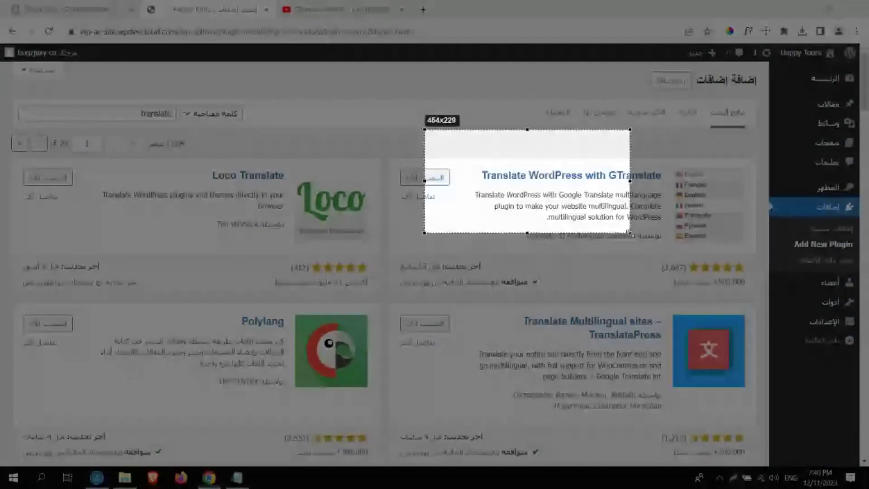
left_click_drag(629, 232, 738, 257)
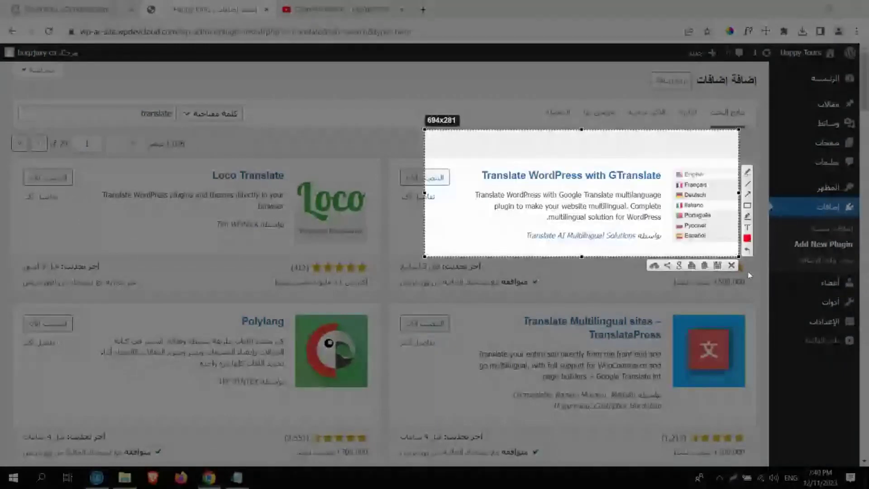
key("ctrl+c")
Capture the Translate WordPress – Google Language Translator plugin entry as a screenshot region and copy it.
scroll(866, 91, "down", 4)
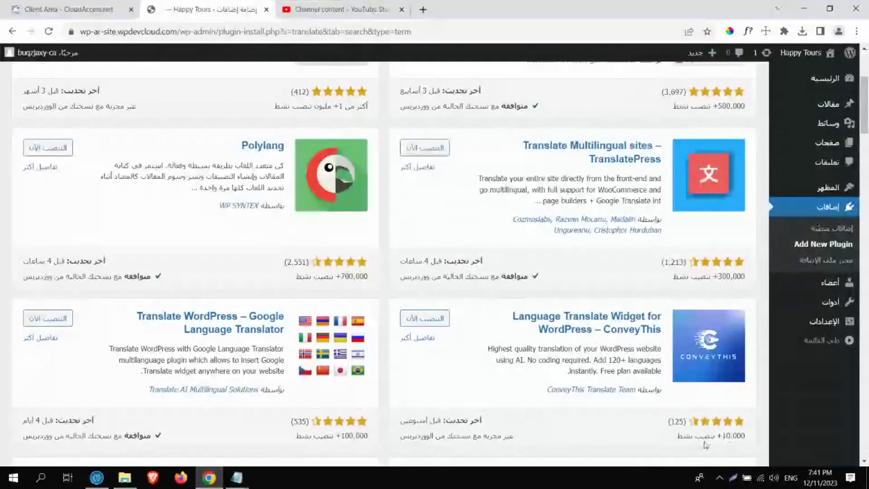
left_click(733, 478)
left_click_drag(67, 253, 332, 417)
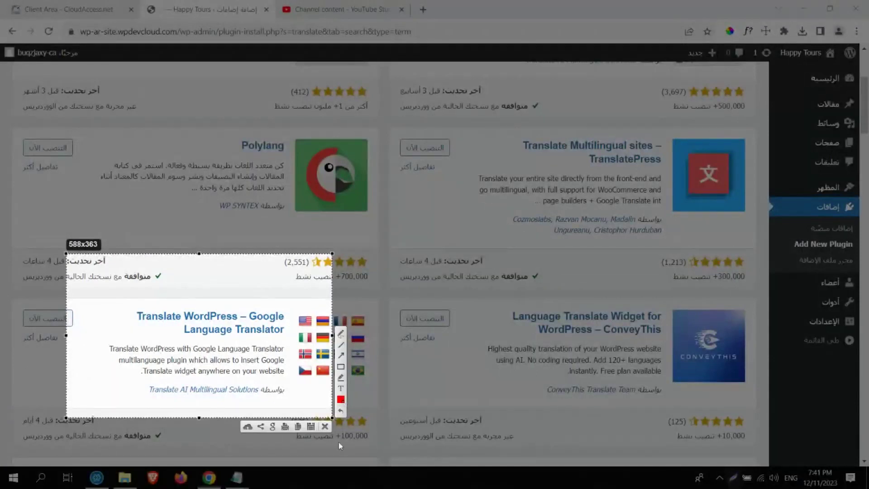
key("ctrl+c")
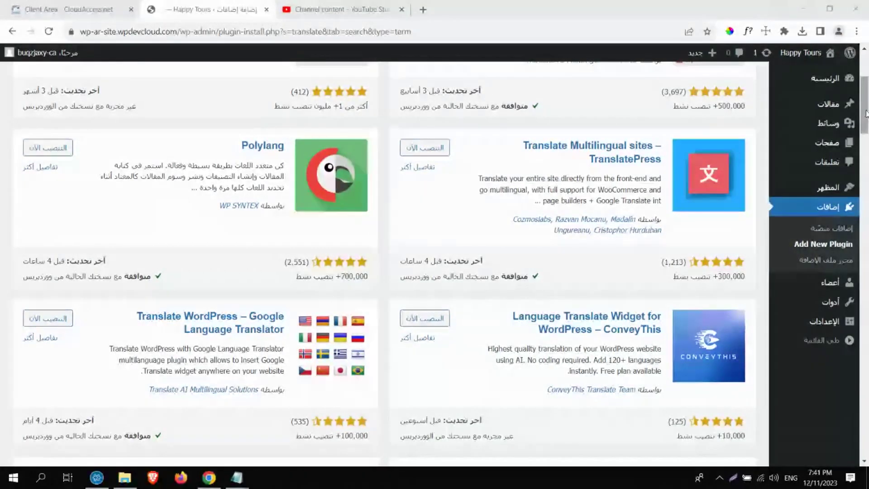
Install and activate the Translate WordPress with GTranslate plugin.
left_click_drag(865, 113, 865, 89)
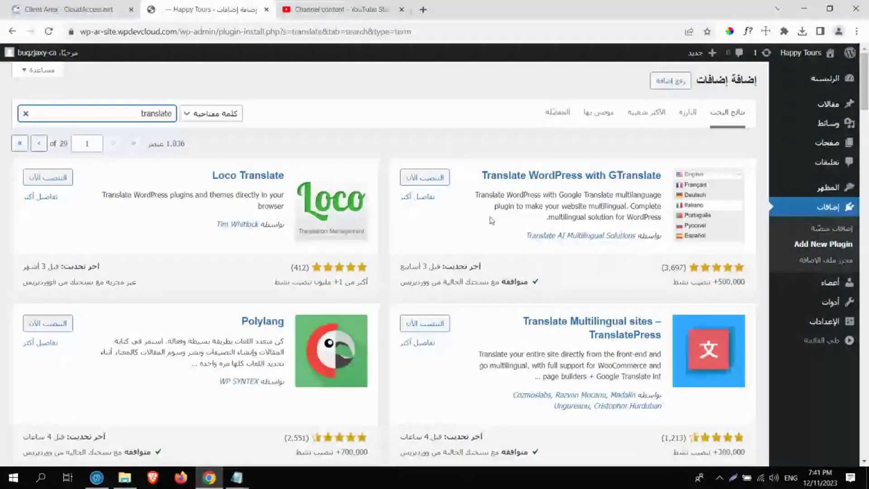
left_click(428, 182)
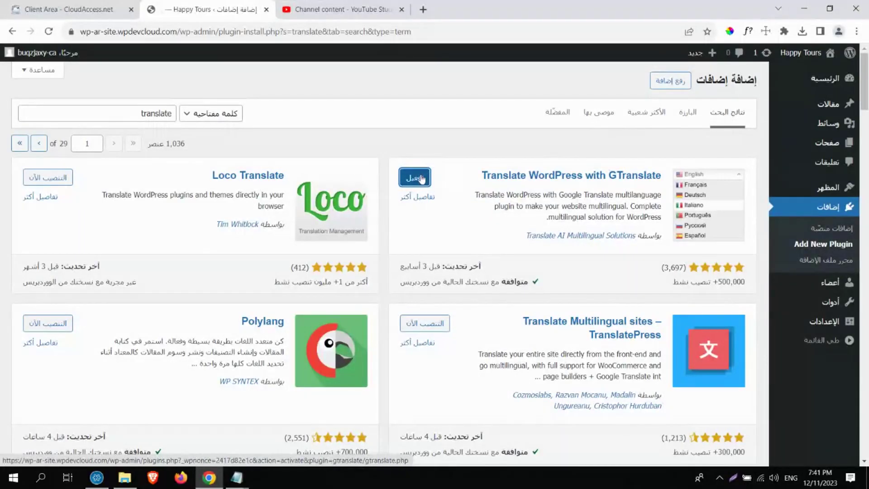
left_click(421, 179)
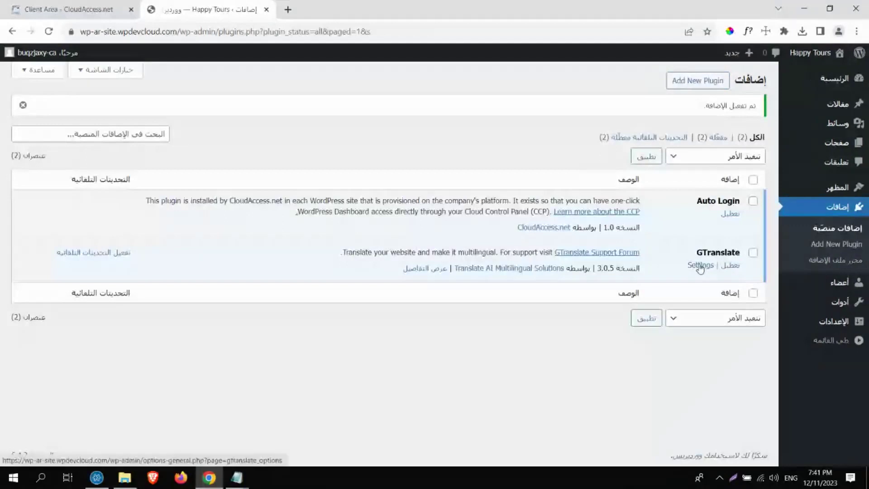
Open the settings page of the GTranslate plugin.
mouse_move(837, 325)
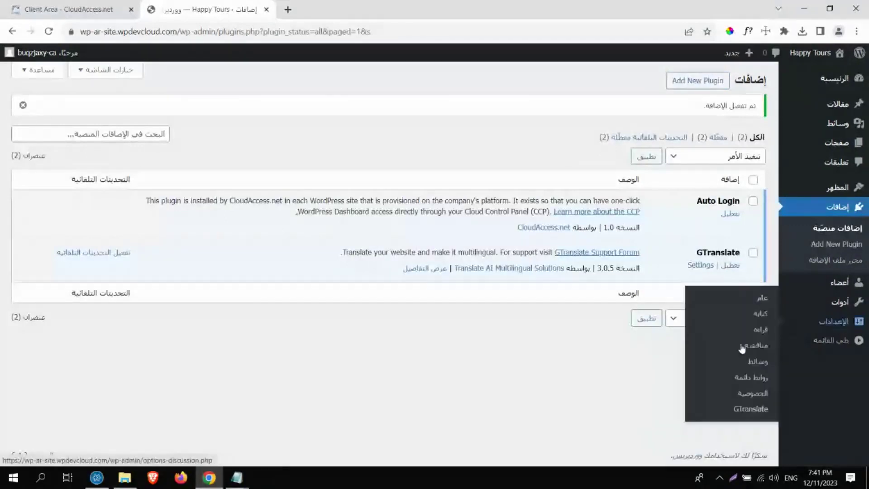
left_click(742, 409)
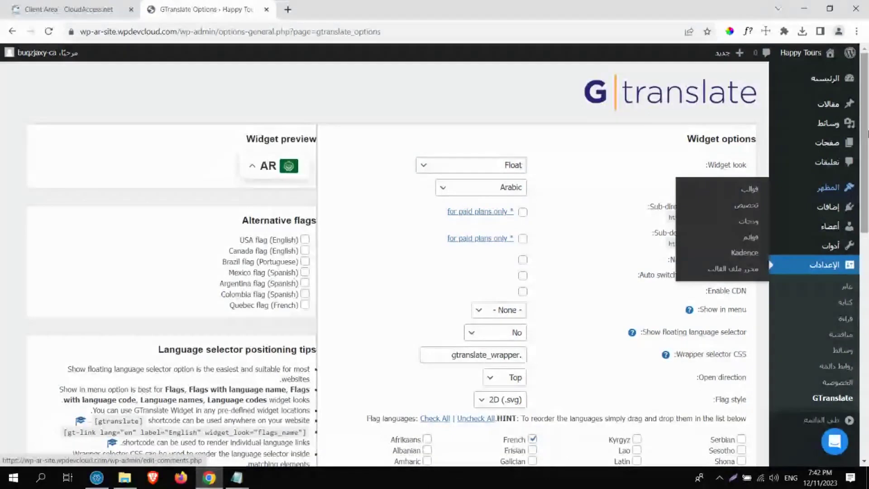
left_click_drag(868, 133, 838, 89)
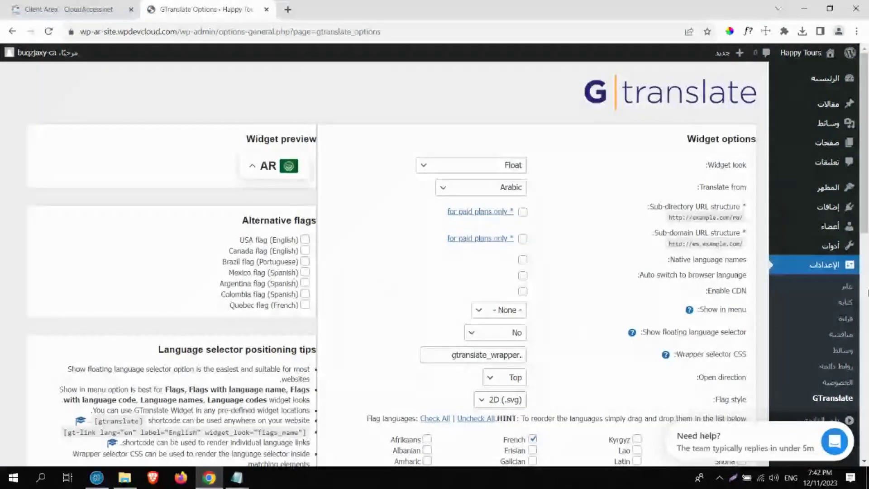
Set the dashboard language in the account profile to English (United States) and save the profile.
mouse_move(837, 229)
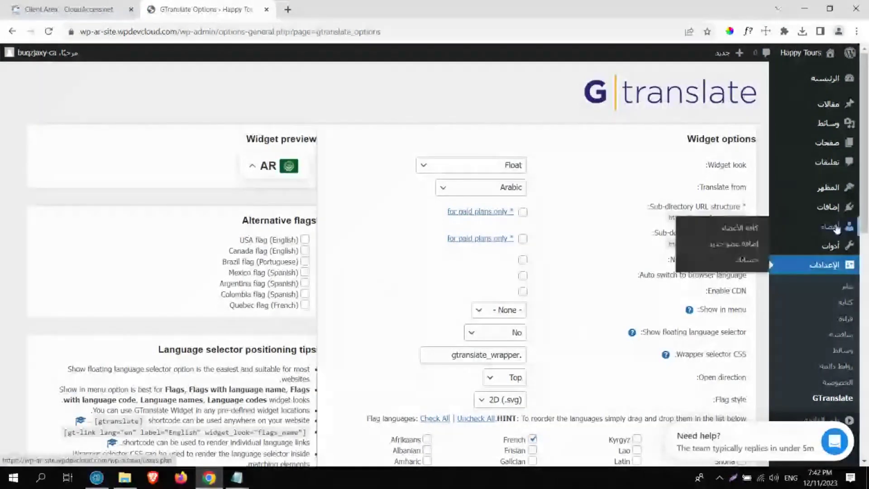
left_click(746, 261)
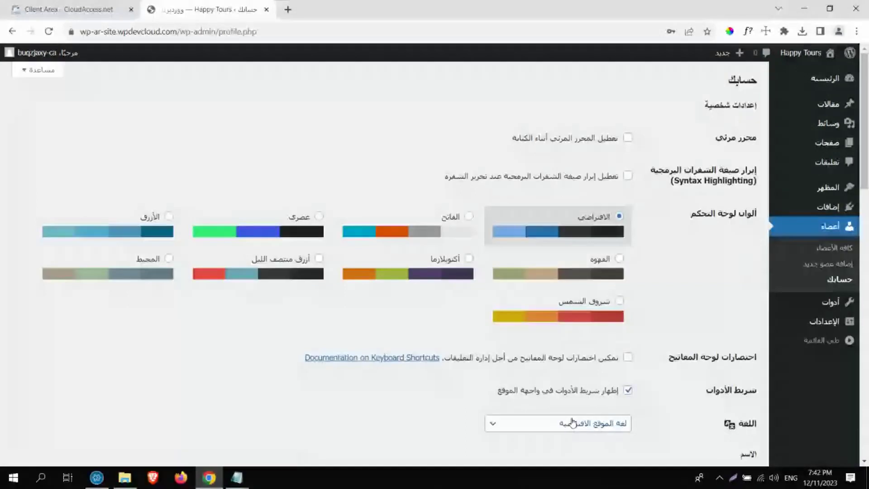
scroll(573, 423, "down", 10)
left_click(716, 409)
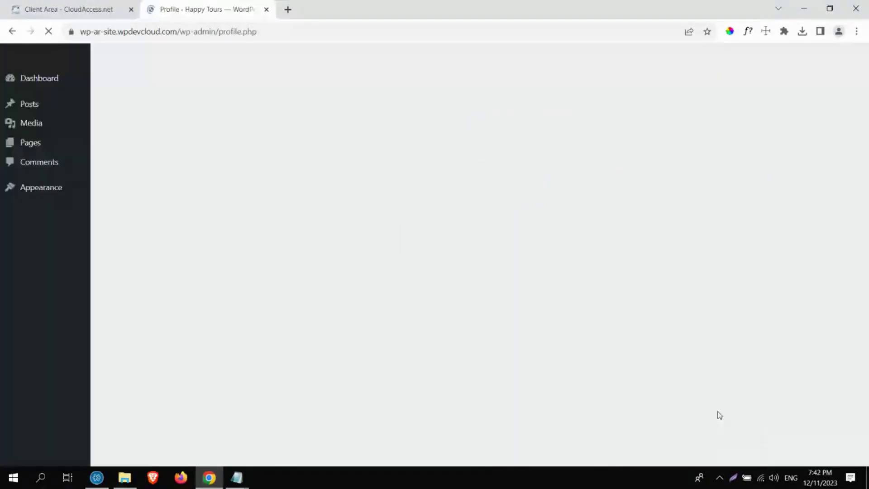
Open the GTranslate options in English, view the site's home page, and return to the options.
mouse_move(54, 326)
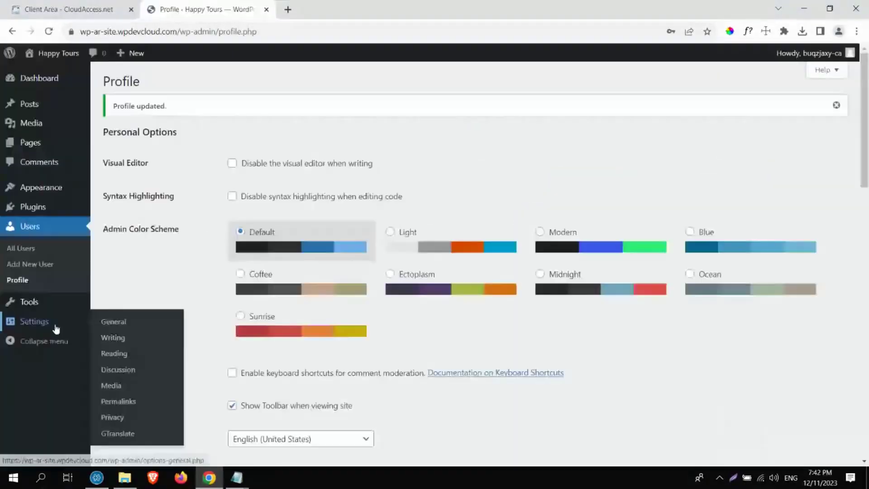
left_click(122, 443)
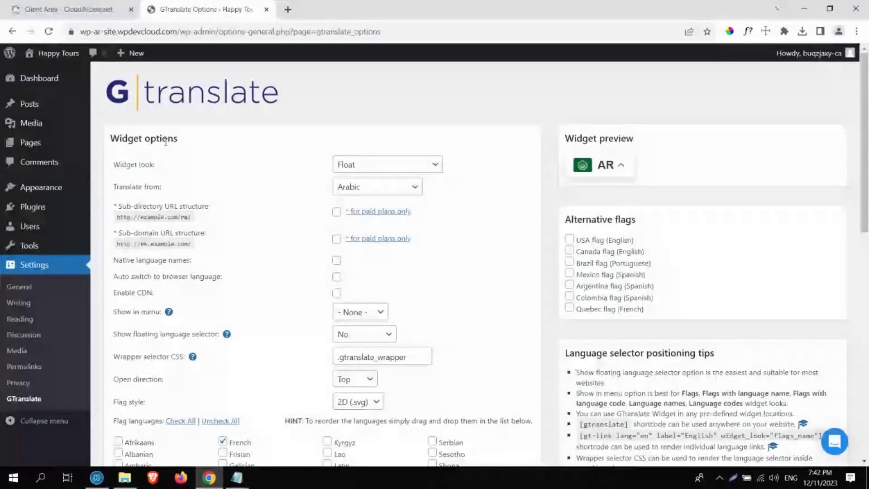
left_click_drag(114, 168, 167, 171)
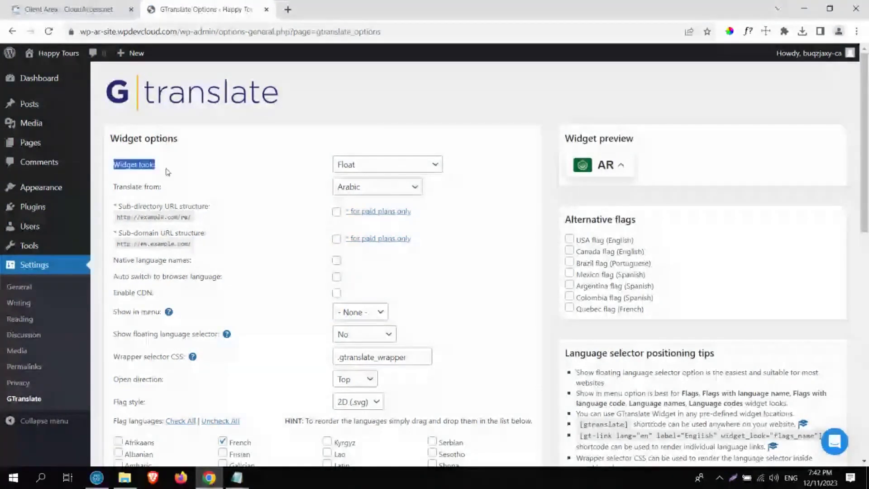
left_click(51, 54)
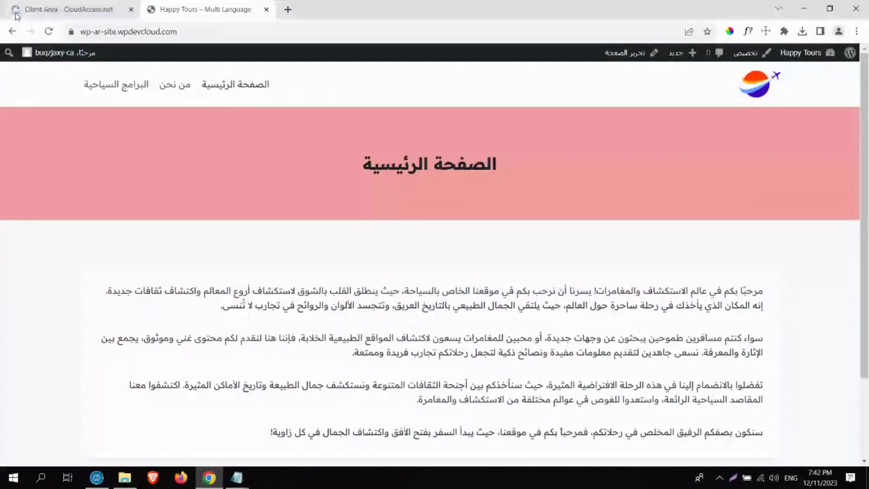
left_click(12, 32)
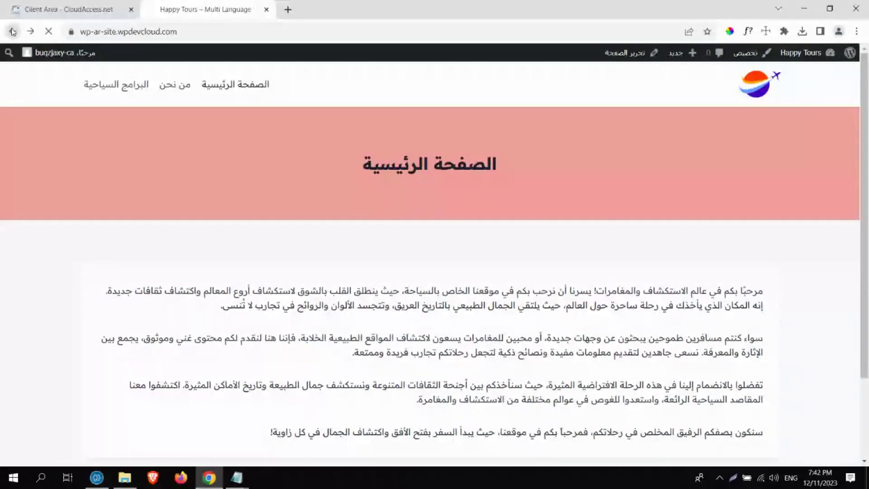
Try the Flags and Nice dropdown with flags looks for the GTranslate widget.
left_click(356, 166)
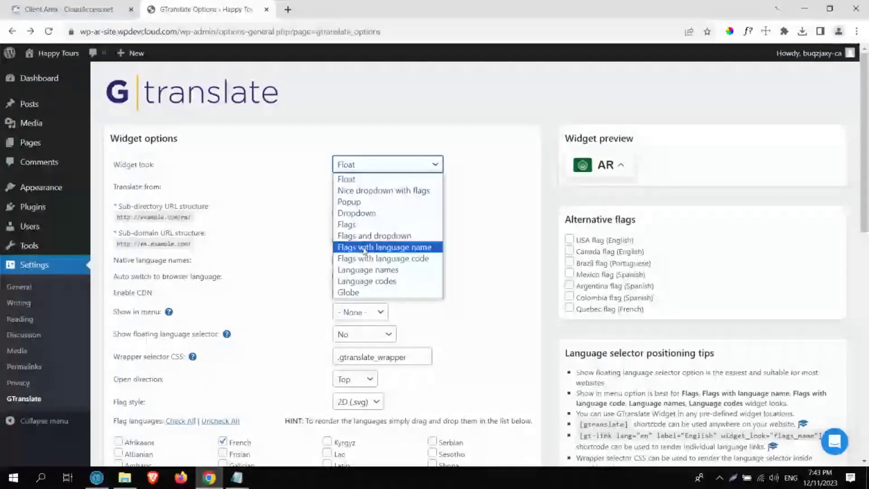
key("Escape")
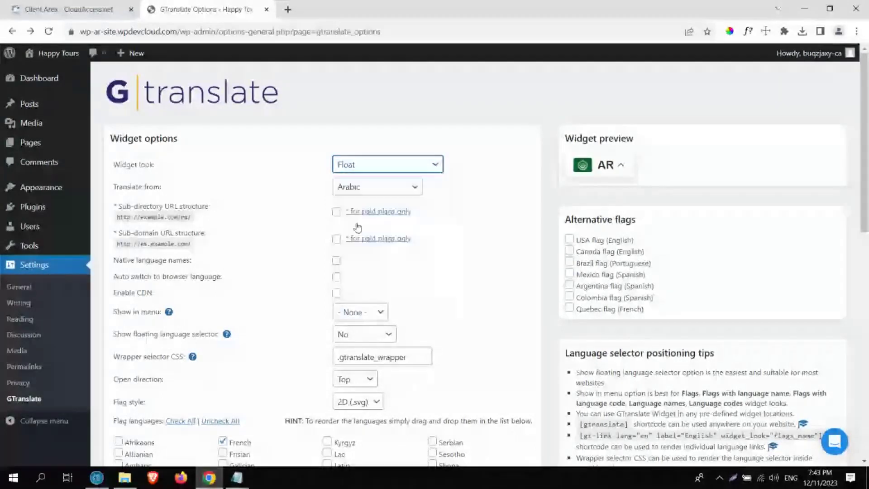
key("f")
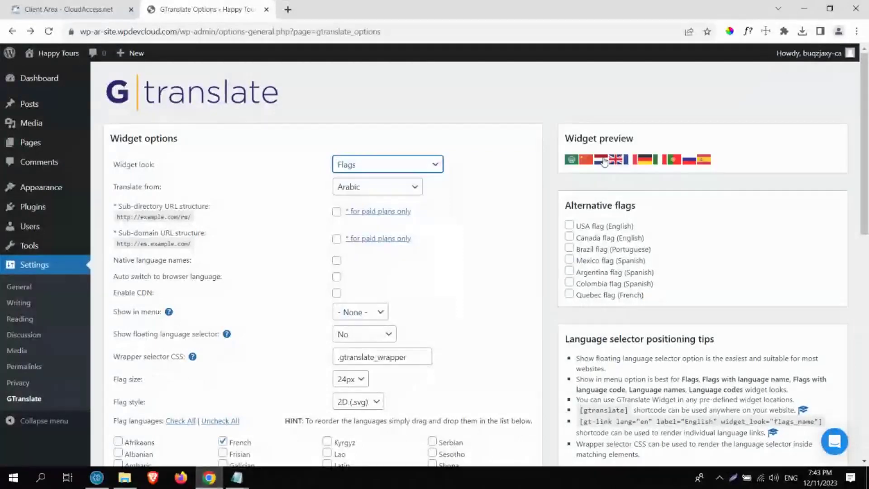
left_click(434, 165)
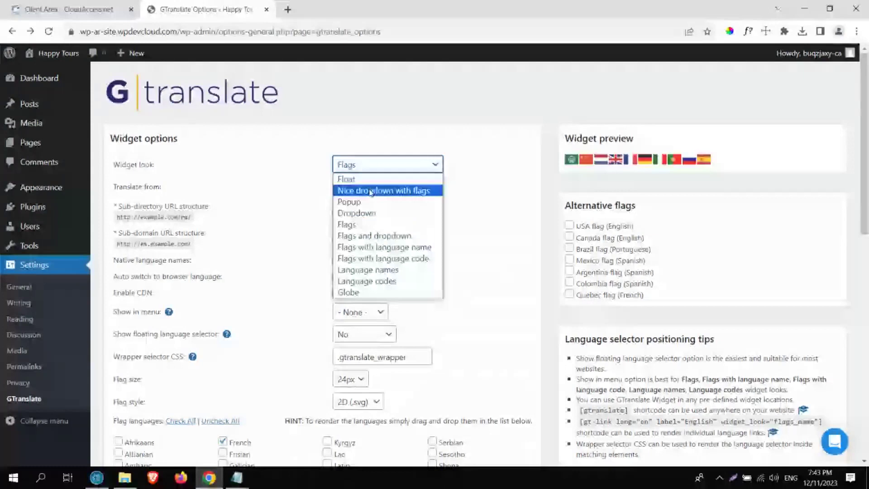
left_click(371, 192)
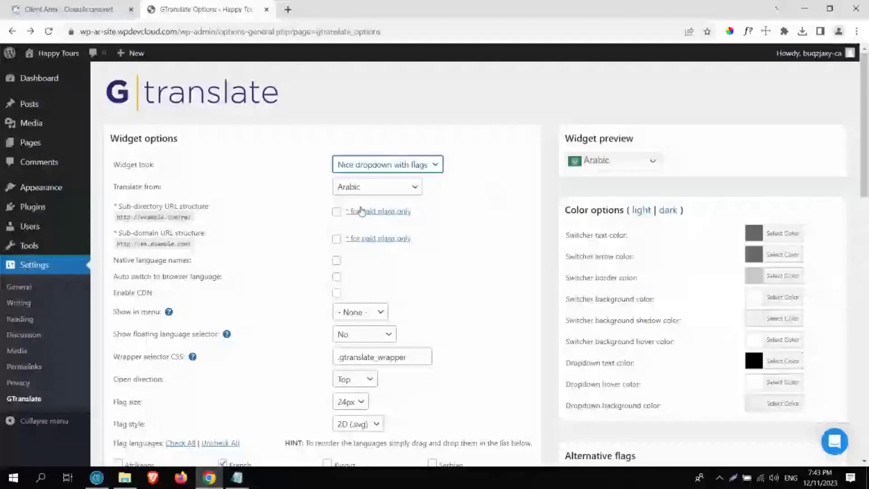
Set the GTranslate widget look to Popup and open its language list in the widget preview.
left_click(387, 165)
left_click(375, 195)
left_click(607, 158)
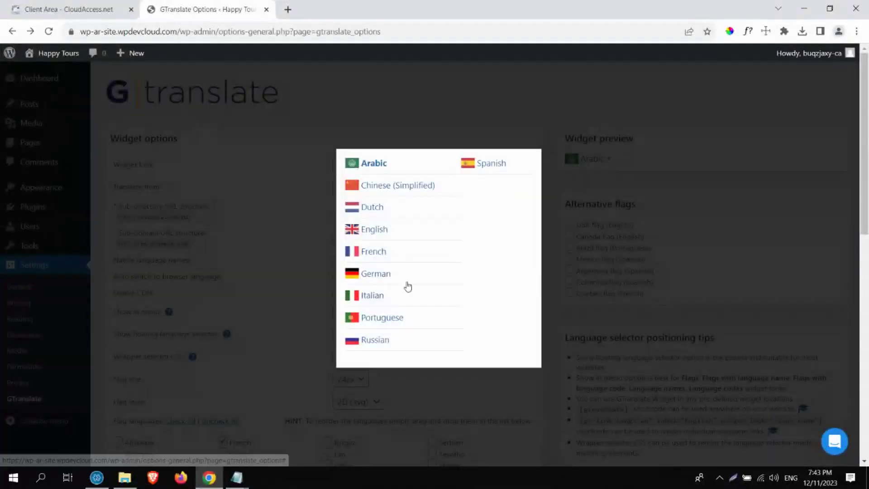
Close the language popup, try the Dropdown look for the widget and open its language list in the preview.
left_click(421, 129)
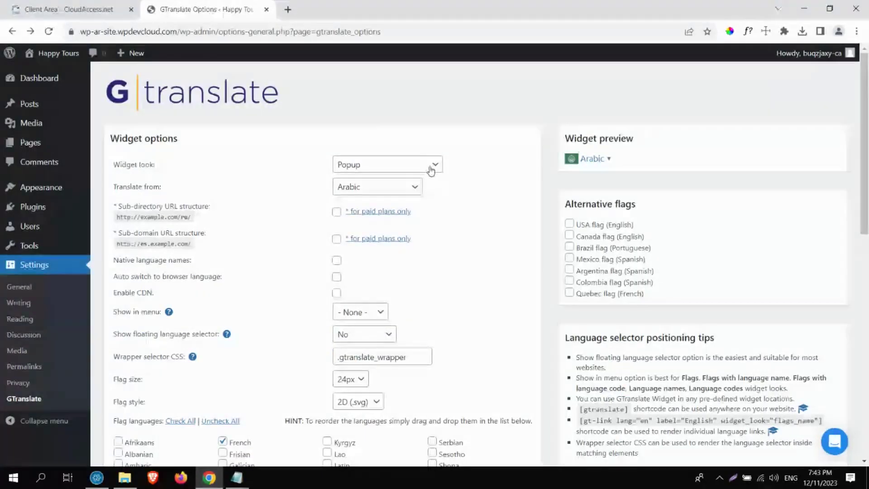
left_click(431, 170)
left_click(361, 211)
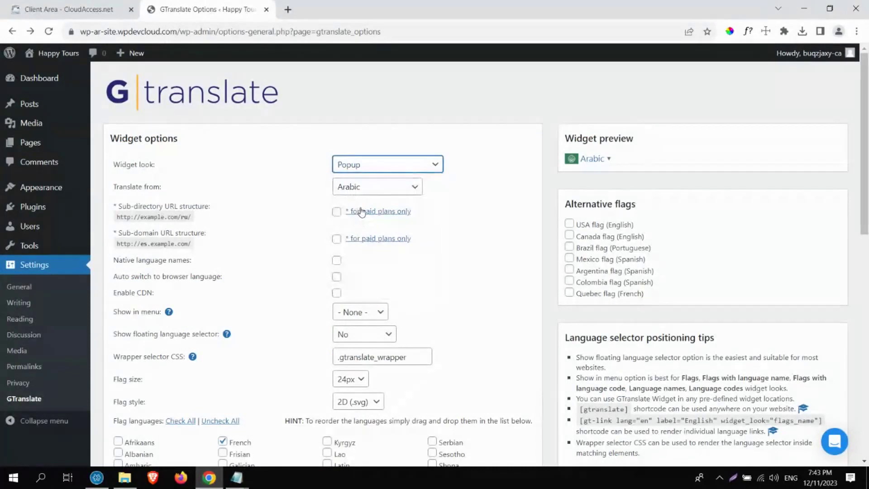
left_click(629, 163)
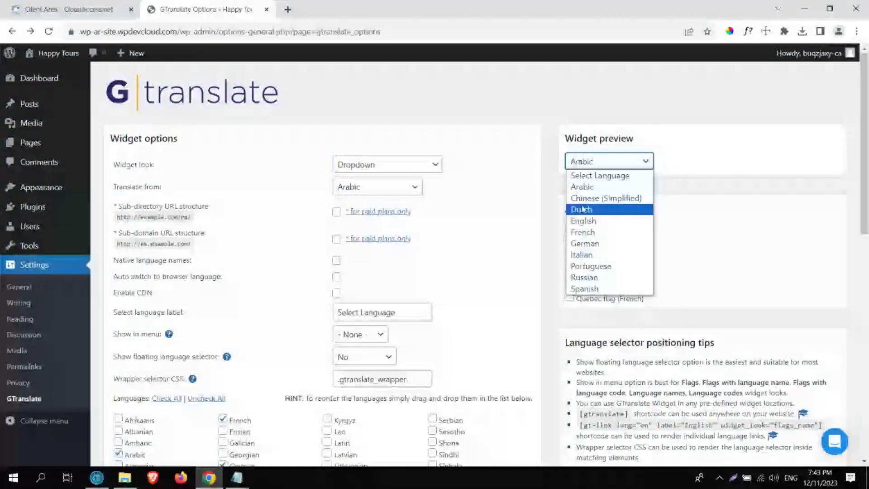
Try the Flags, Flags and dropdown, and Flags with language code looks for the GTranslate widget.
left_click(388, 165)
left_click(346, 224)
left_click(388, 164)
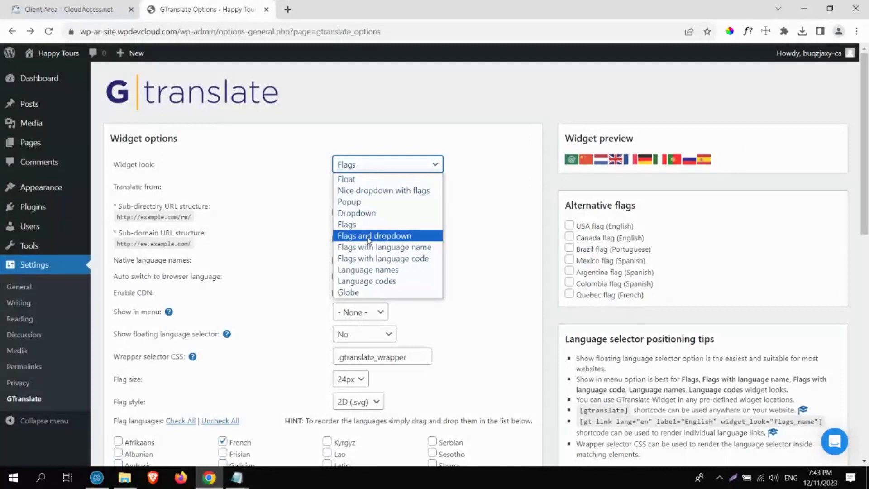
left_click(368, 237)
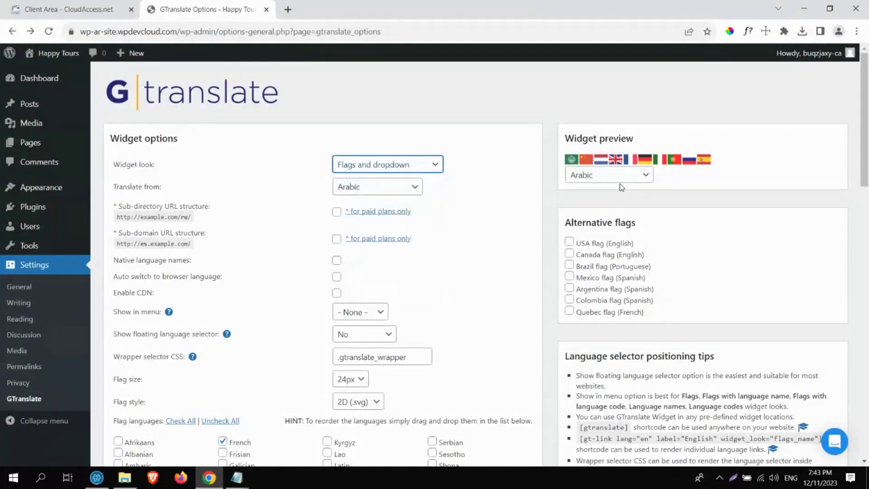
key("Down")
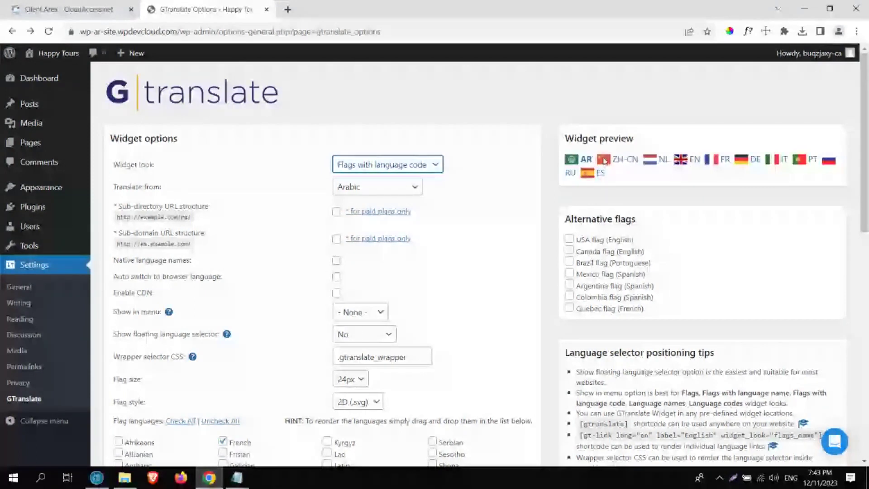
Try the Language names, Language codes and Globe widget looks, and expand the globe's languages in the preview.
left_click(408, 164)
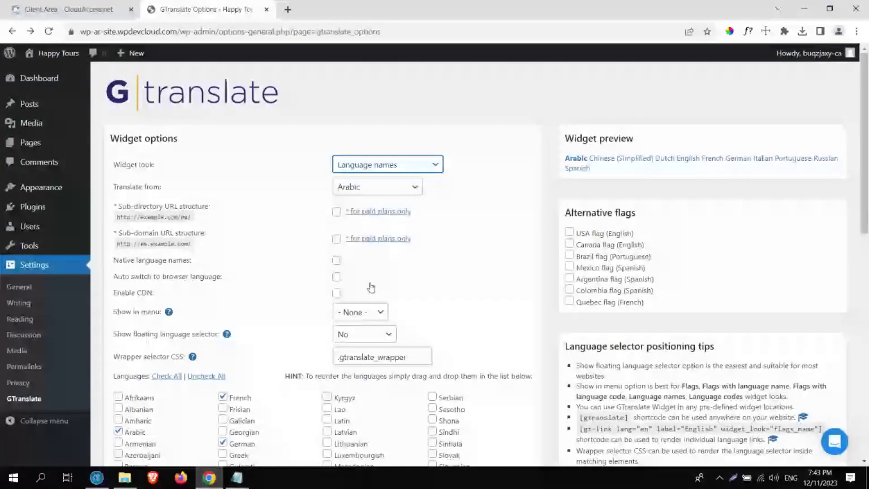
key("Down")
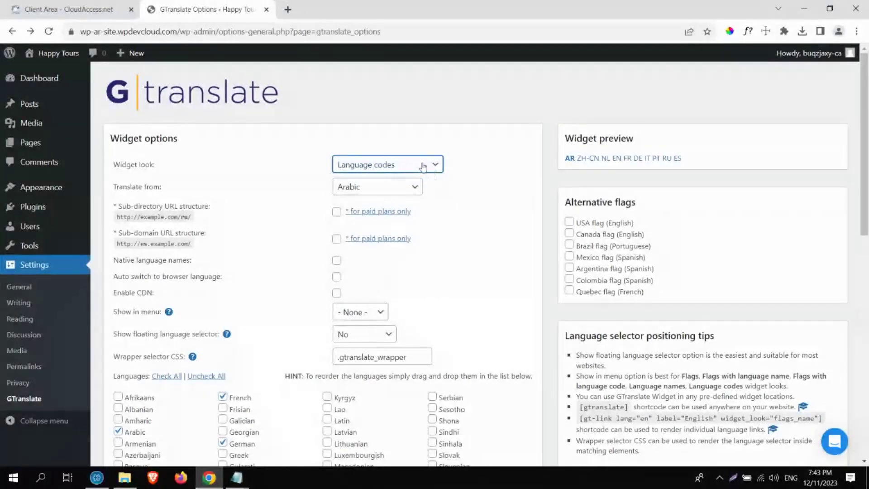
key("Down")
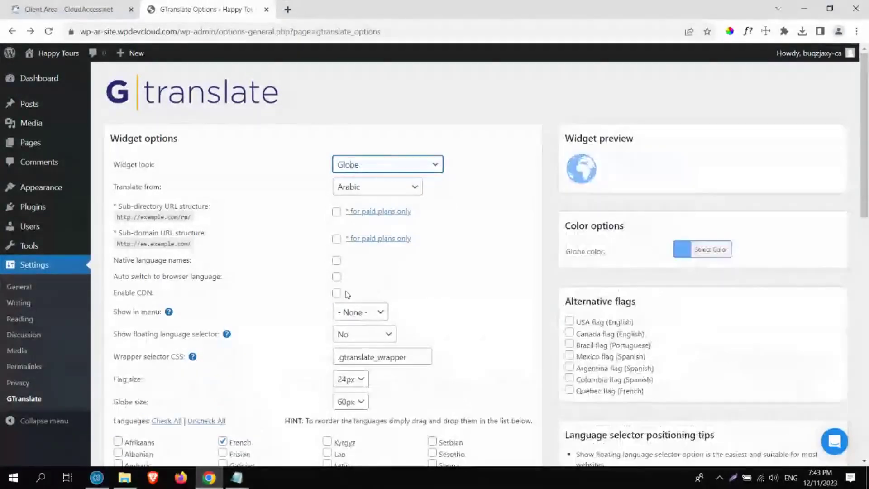
left_click(585, 171)
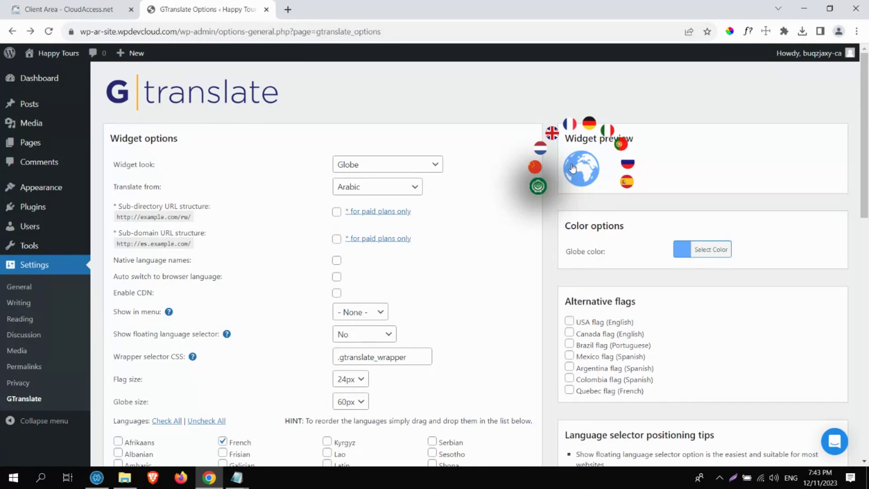
Try the Float and Nice dropdown with flags looks, opening each one's language list in the widget preview.
left_click(388, 164)
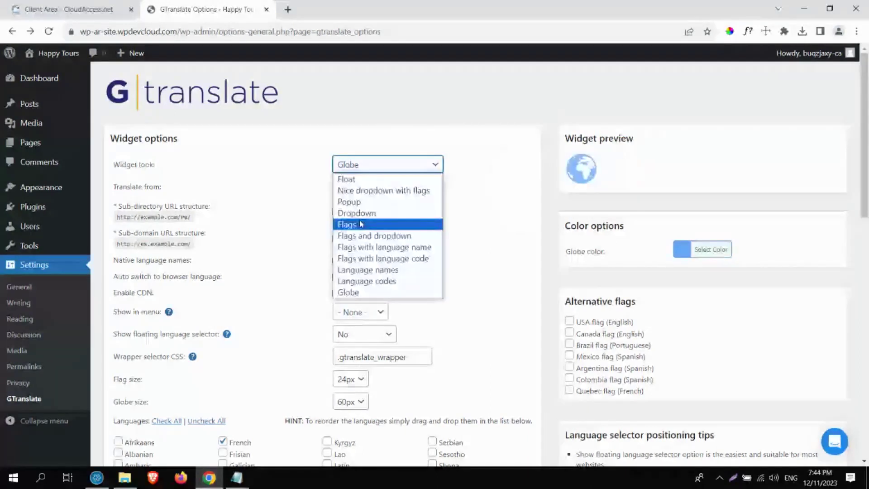
key("Escape")
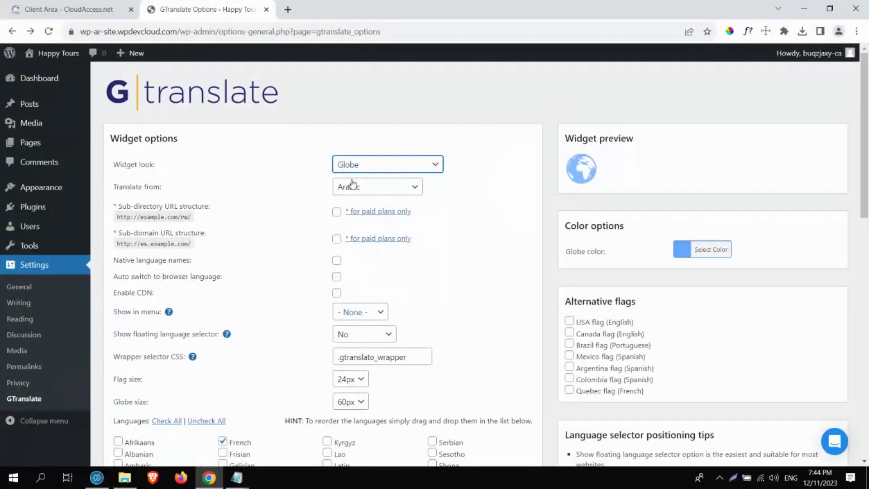
key("f")
left_click(593, 166)
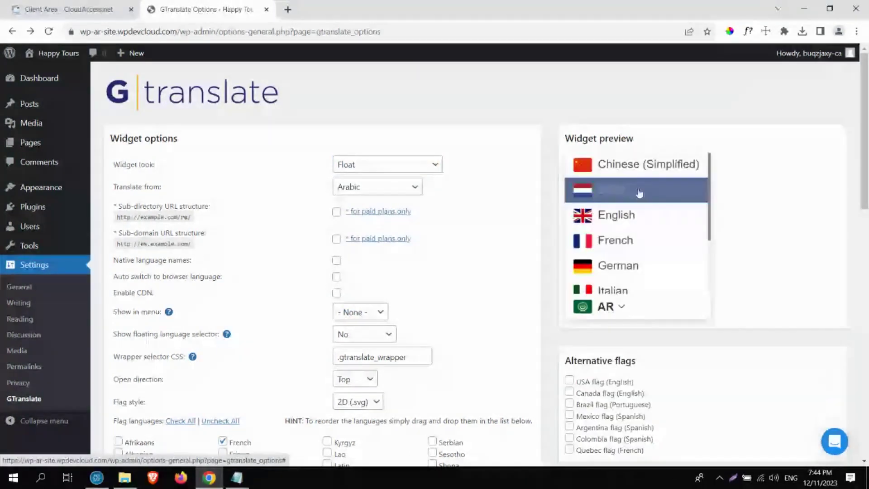
left_click(411, 163)
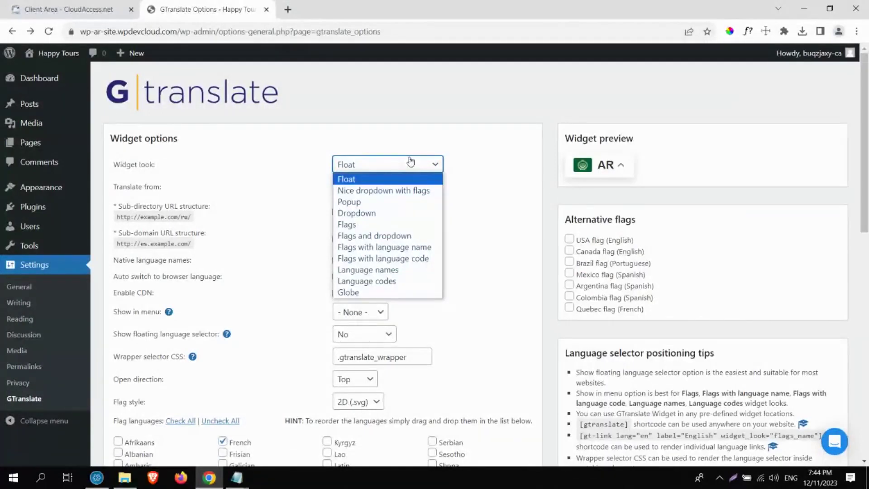
left_click(384, 190)
left_click(653, 162)
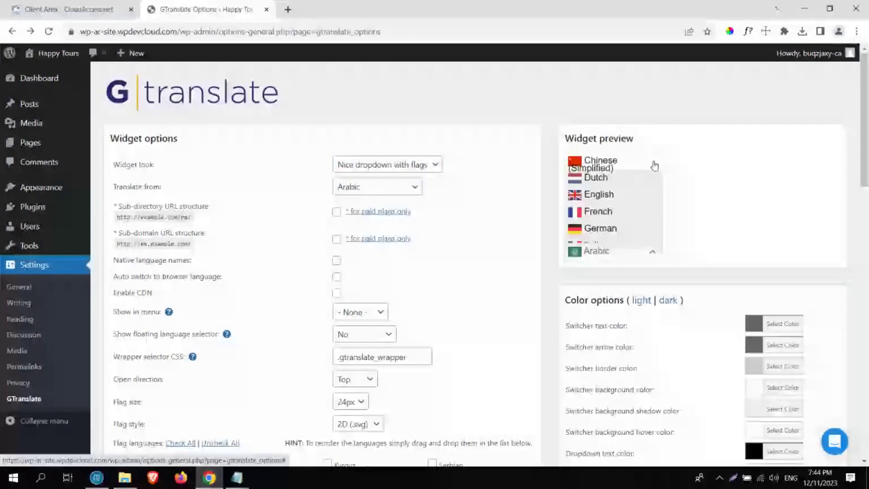
Set the widget look to Flags and keep Arabic as the language to translate from.
left_click(387, 164)
left_click(365, 291)
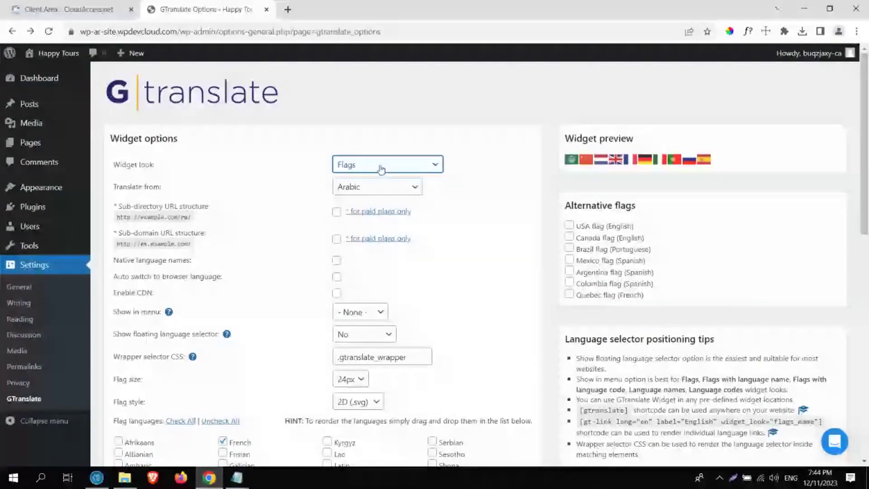
left_click(364, 194)
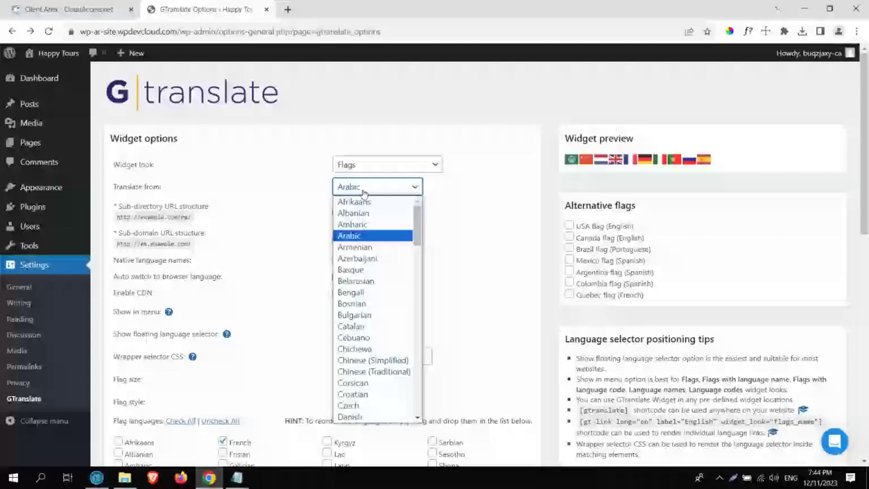
left_click(374, 190)
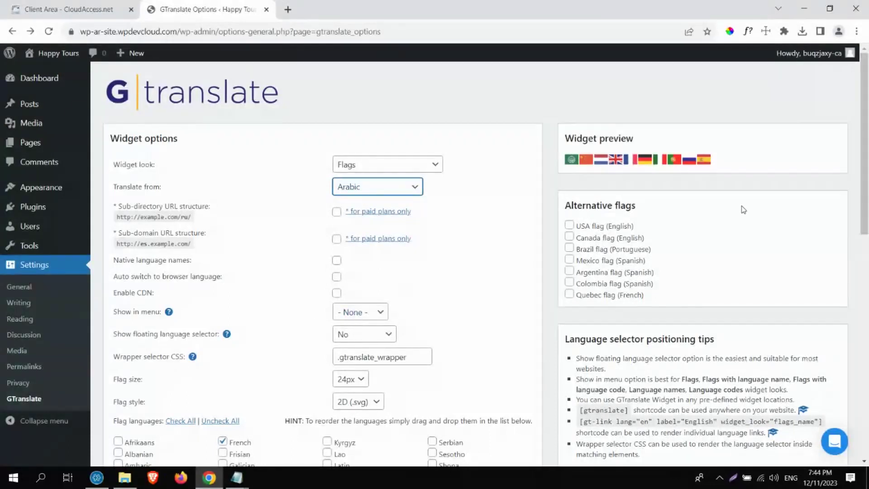
Set the language selector to show in the Primary menu.
left_click_drag(866, 147, 866, 216)
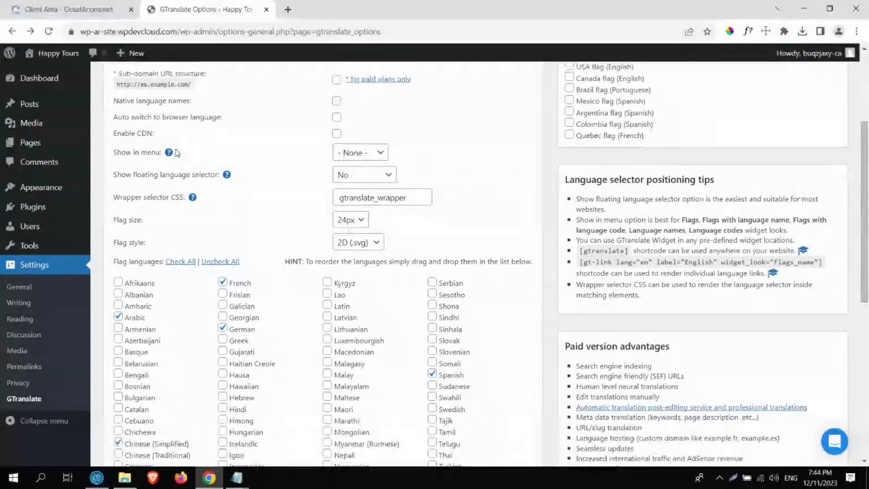
left_click(360, 152)
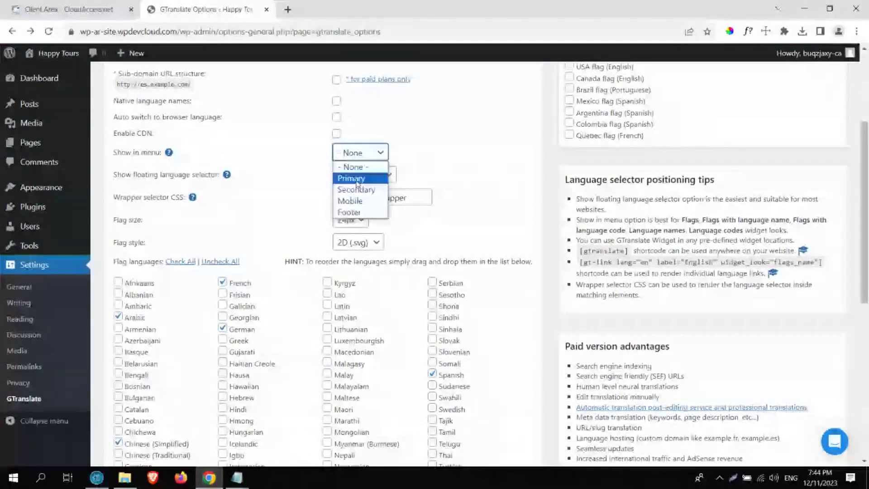
left_click(357, 179)
left_click(277, 162)
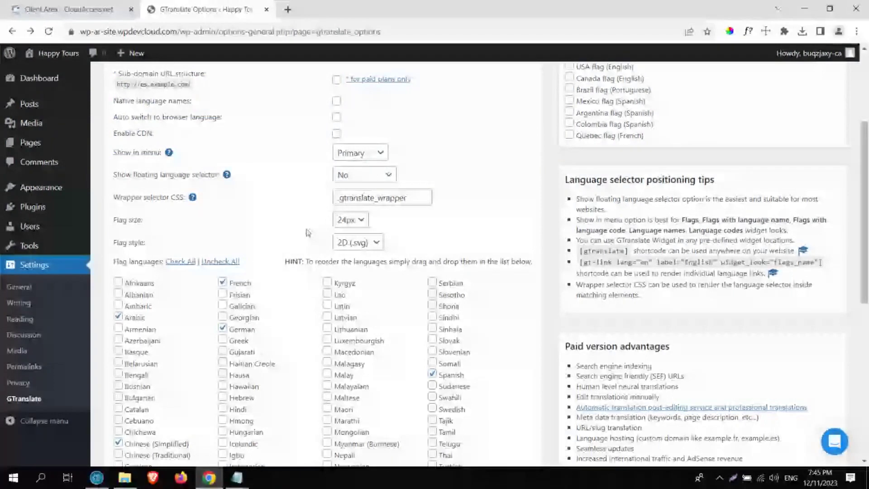
Remove Chinese (Simplified), Dutch and Portuguese from the flag languages, keep Italian, and add Turkish.
scroll(308, 232, "down", 4)
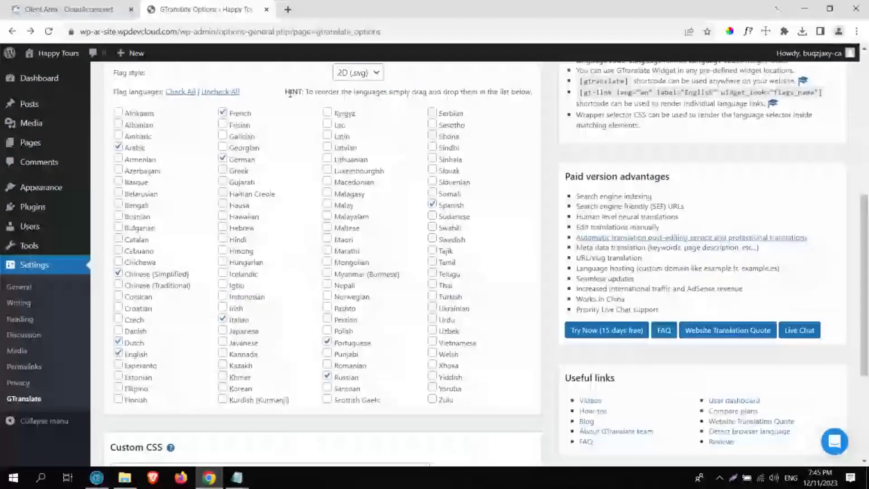
left_click(119, 273)
left_click(118, 342)
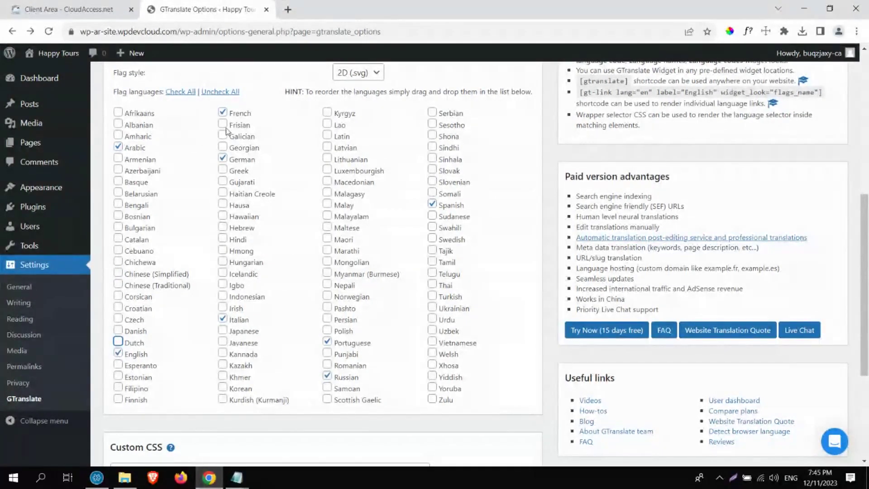
left_click(223, 319)
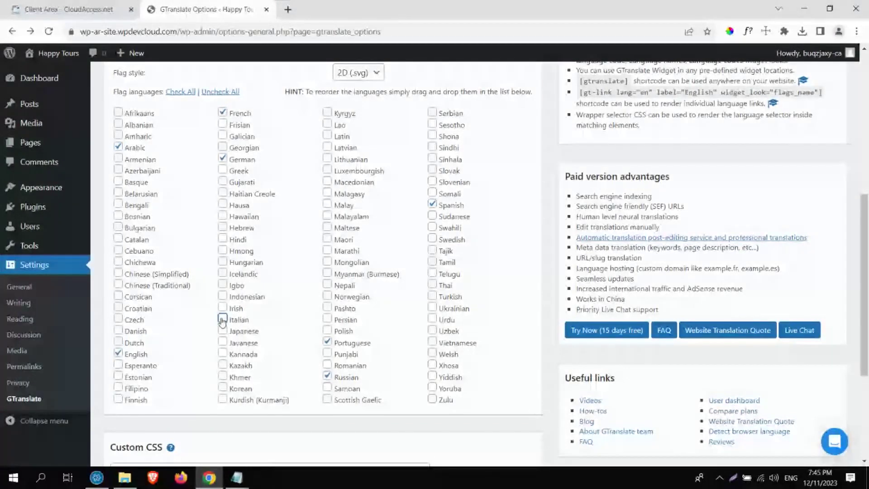
left_click(222, 319)
left_click(328, 342)
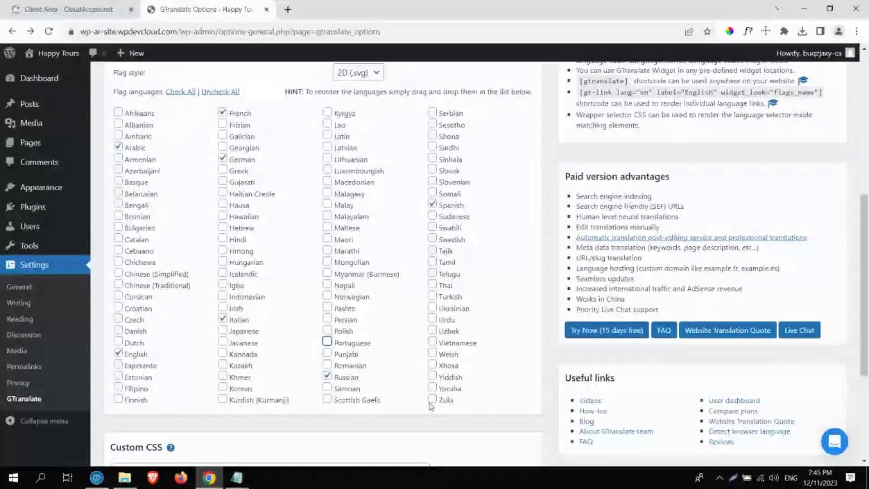
left_click(432, 296)
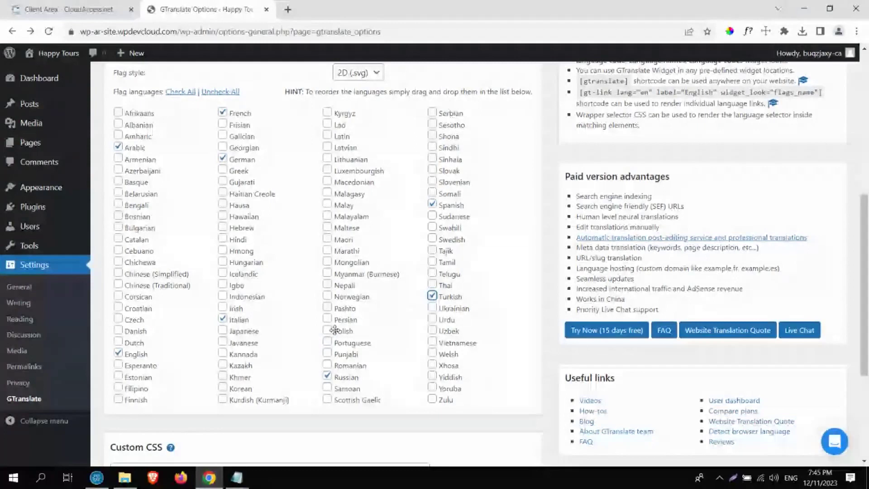
Try the USA, Canada, Brazil and Quebec alternative flags in the widget preview, and clear them all again.
scroll(335, 330, "down", 4)
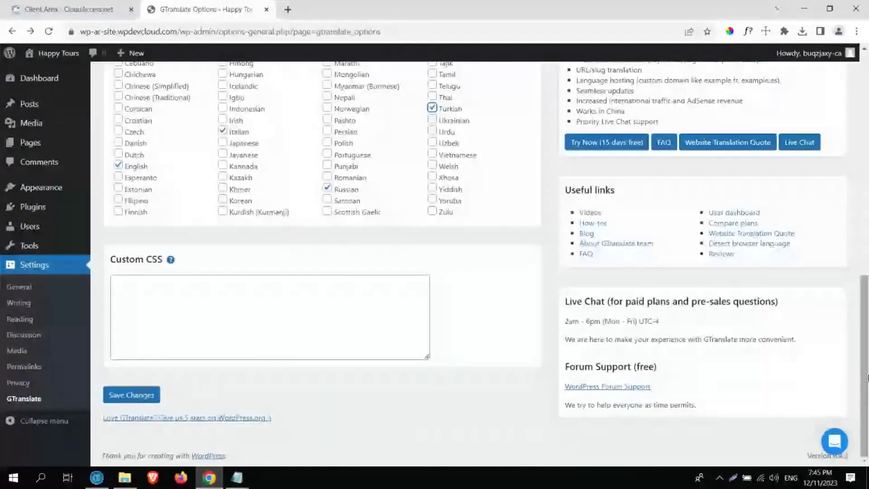
left_click_drag(864, 377, 864, 180)
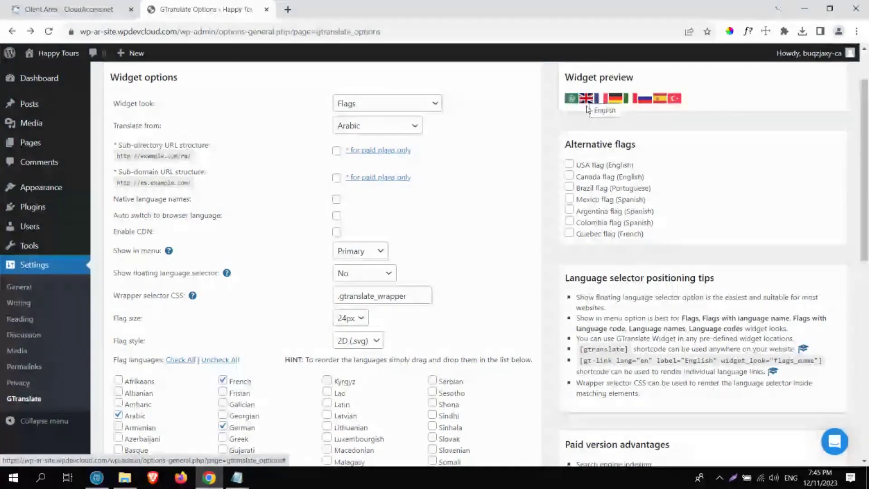
left_click(568, 164)
left_click(569, 164)
double_click(569, 176)
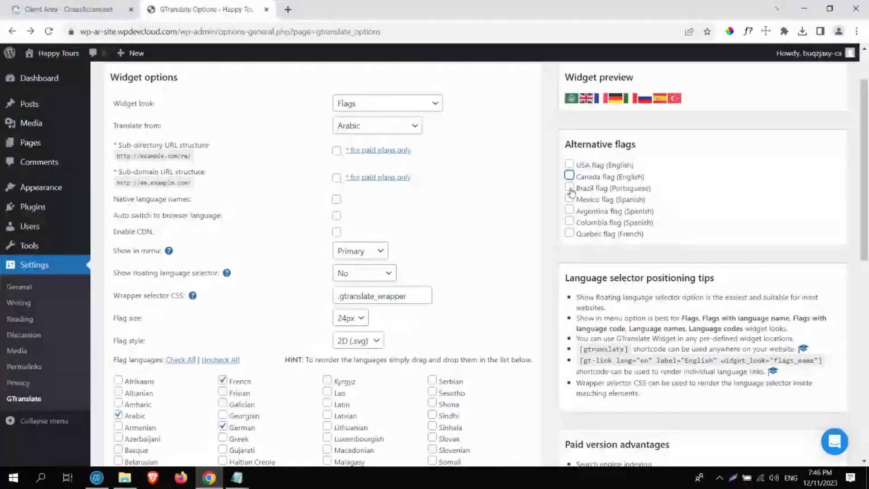
left_click(571, 190)
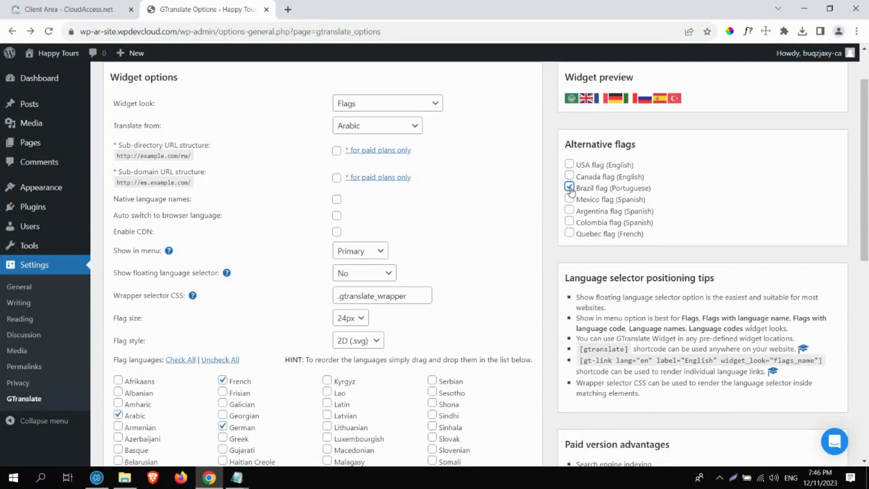
left_click(570, 188)
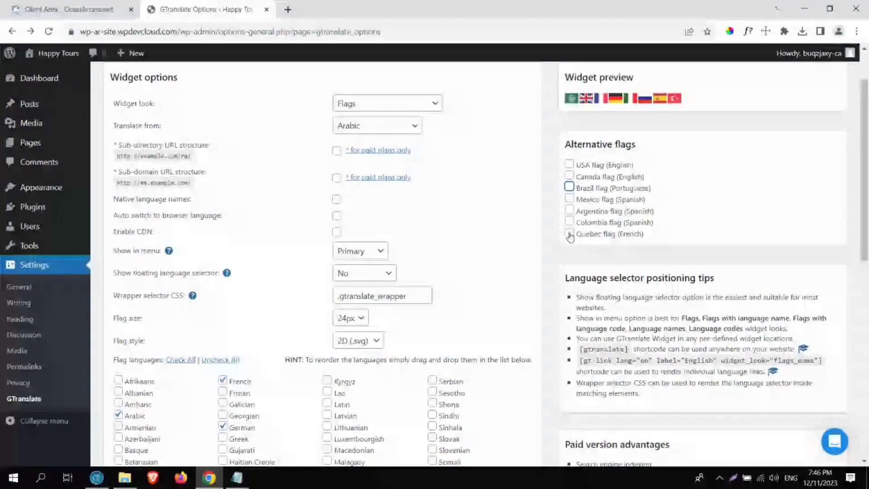
key("shift+Tab")
key("space")
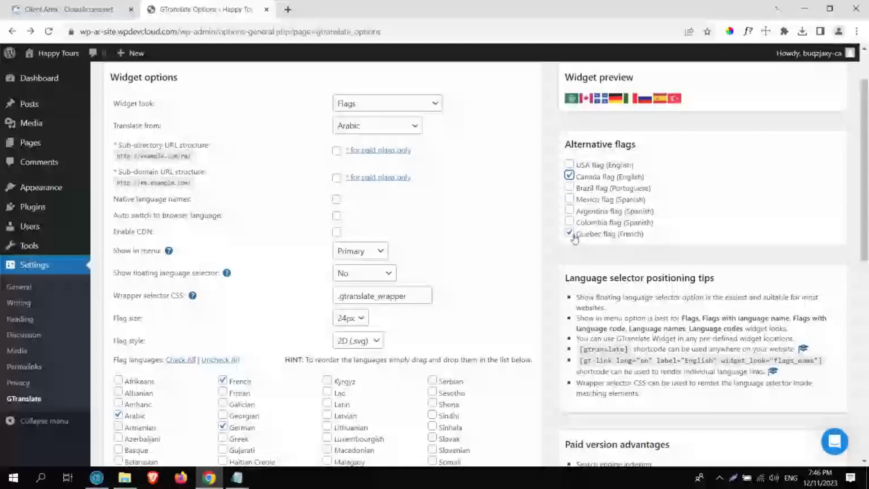
left_click(573, 235)
left_click(570, 175)
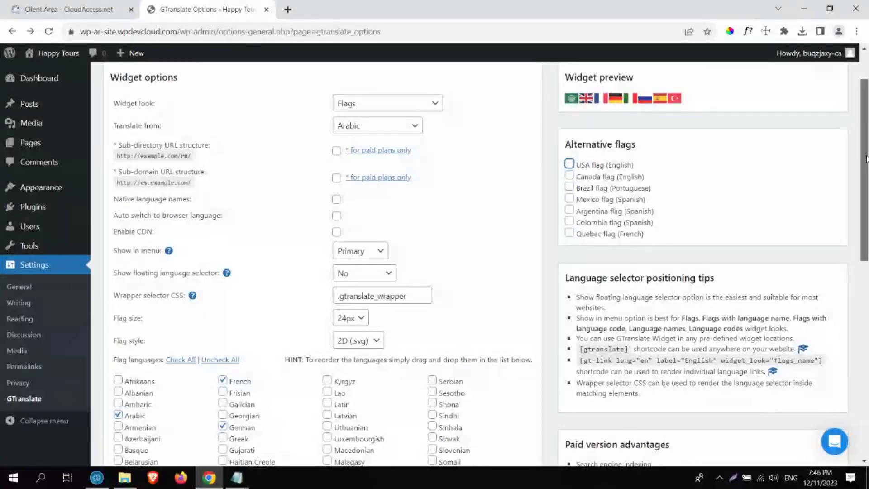
Save the GTranslate widget settings.
left_click_drag(866, 161, 866, 169)
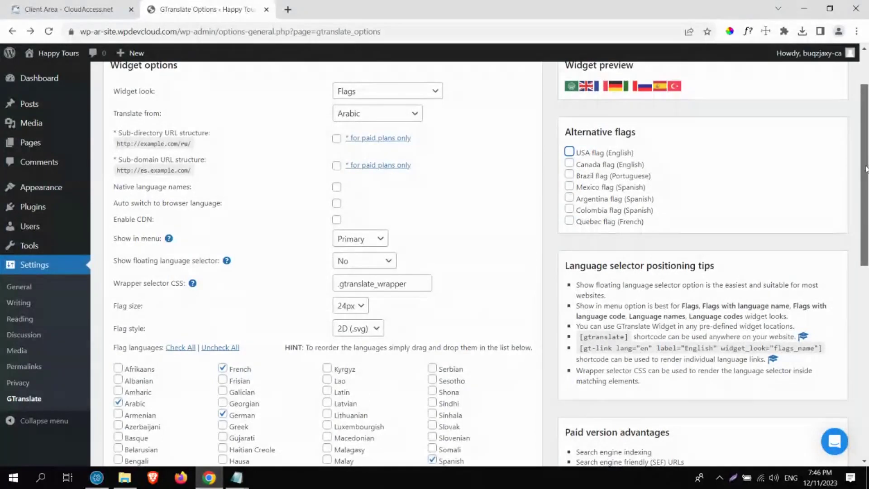
left_click_drag(866, 169, 865, 359)
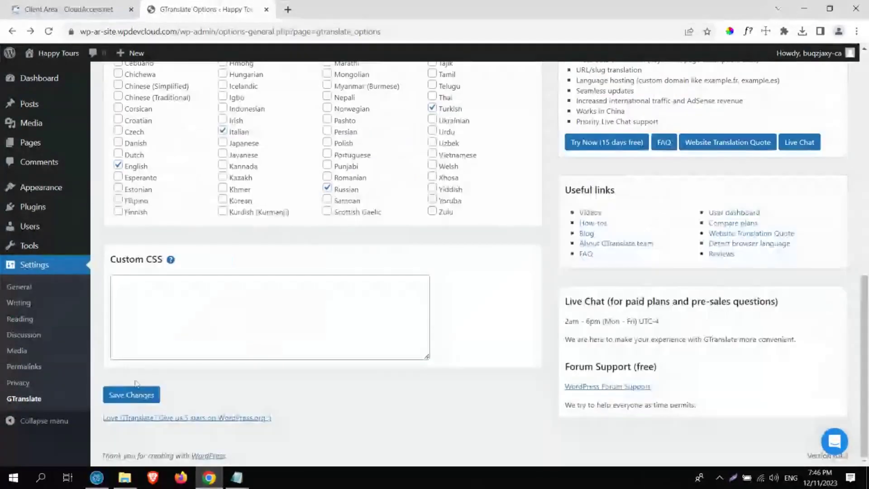
left_click(128, 393)
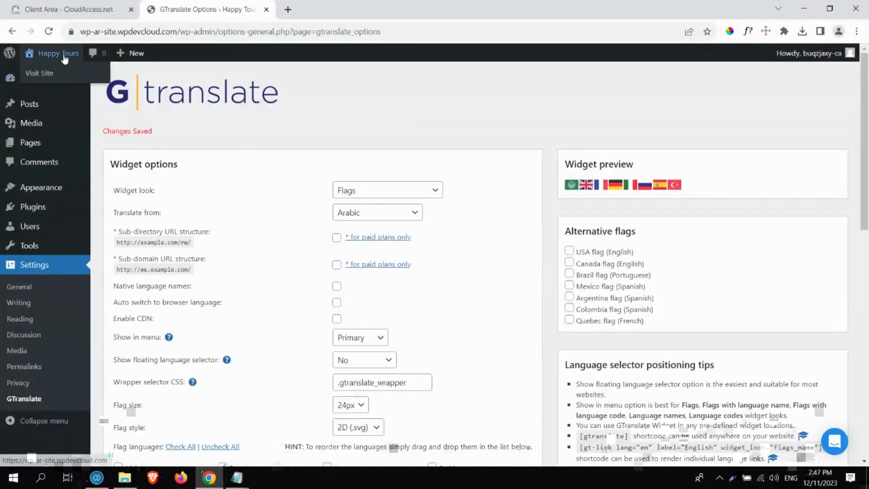
Open the live site, switch the homepage to English, French and Turkish with the menu flags, and look through the translated page.
left_click(64, 55)
mouse_move(90, 84)
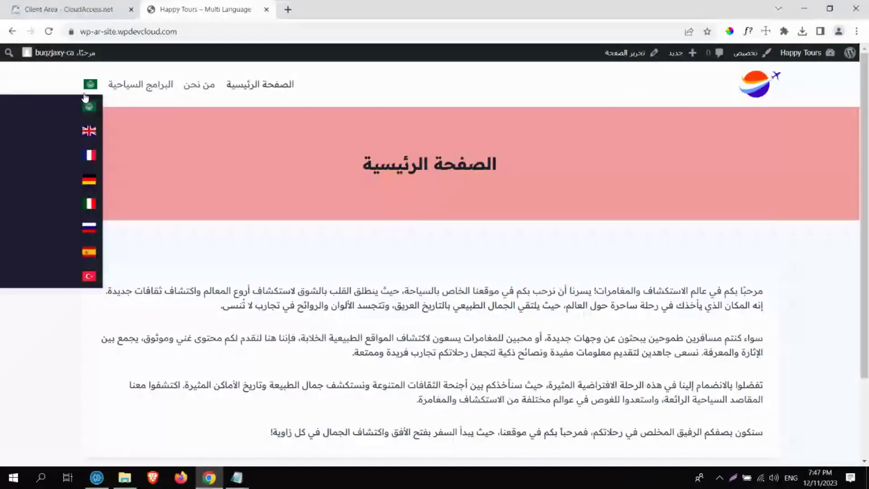
left_click(87, 132)
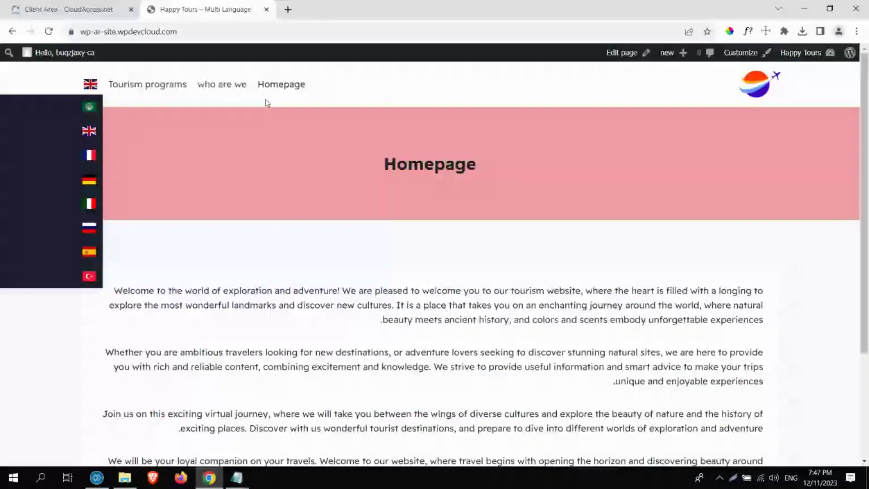
left_click(72, 155)
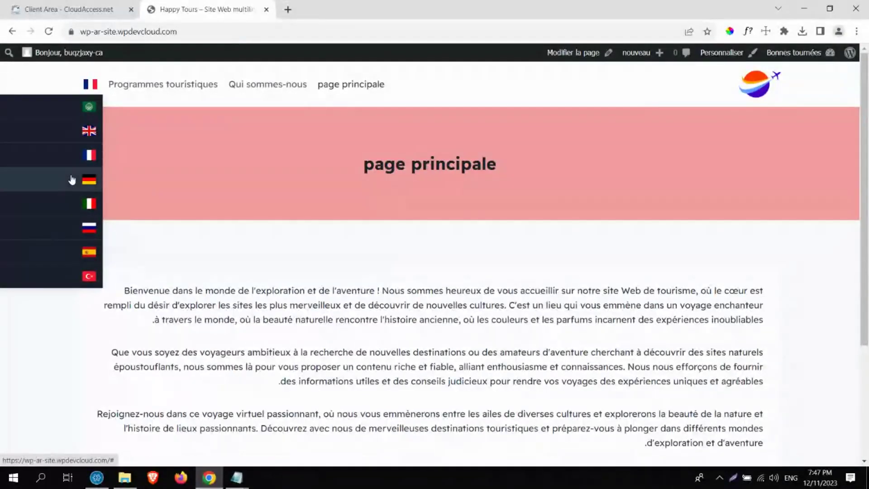
left_click(75, 273)
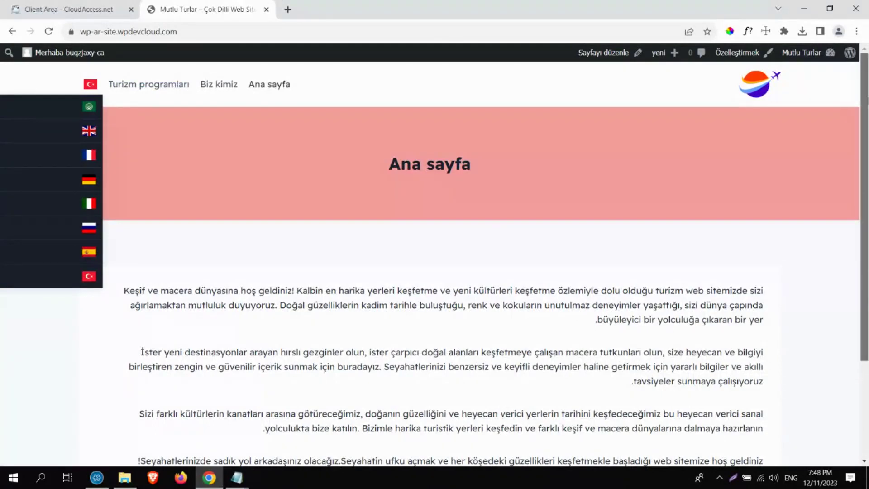
left_click_drag(866, 99, 867, 192)
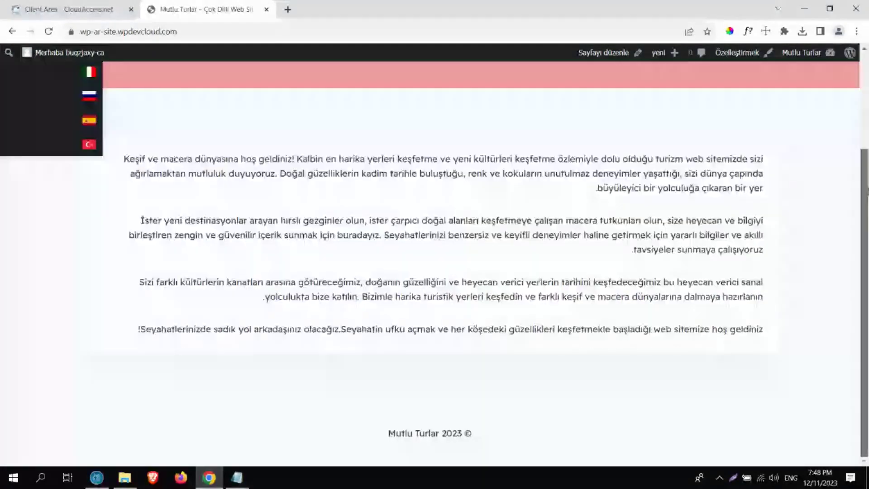
left_click_drag(867, 192, 867, 99)
Return to the GTranslate settings from the site and set the widget look to Float.
mouse_move(796, 54)
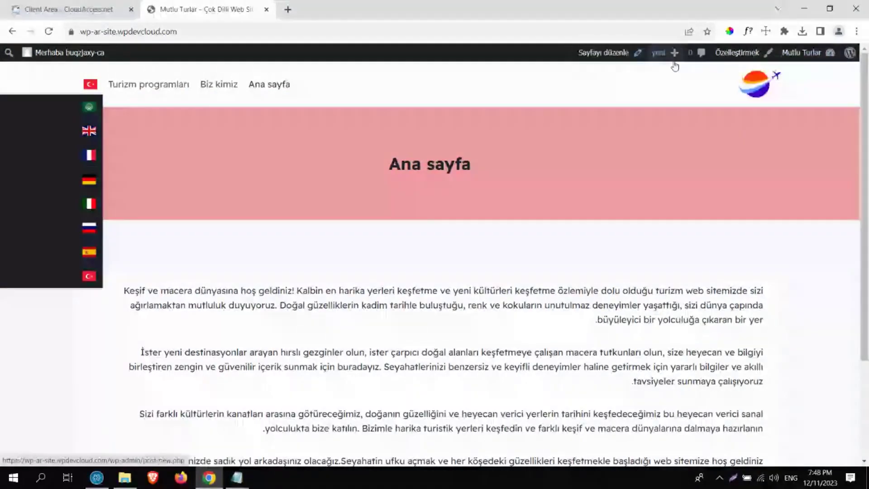
left_click(802, 55)
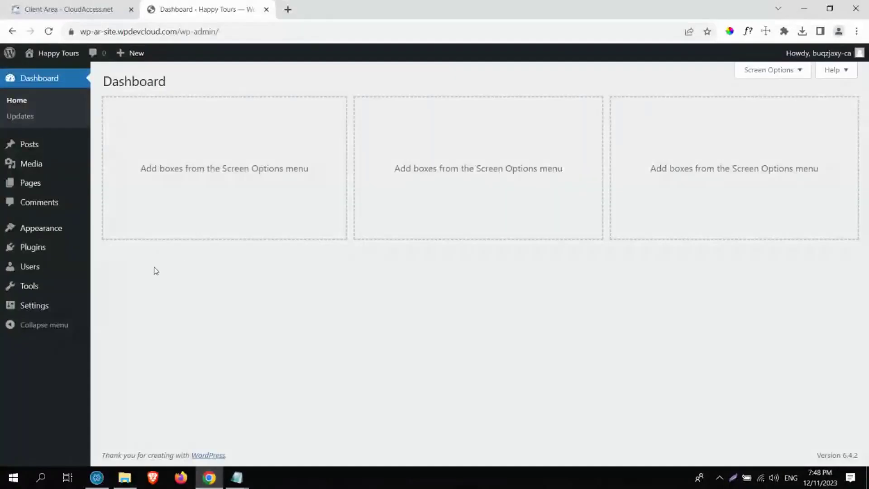
mouse_move(52, 305)
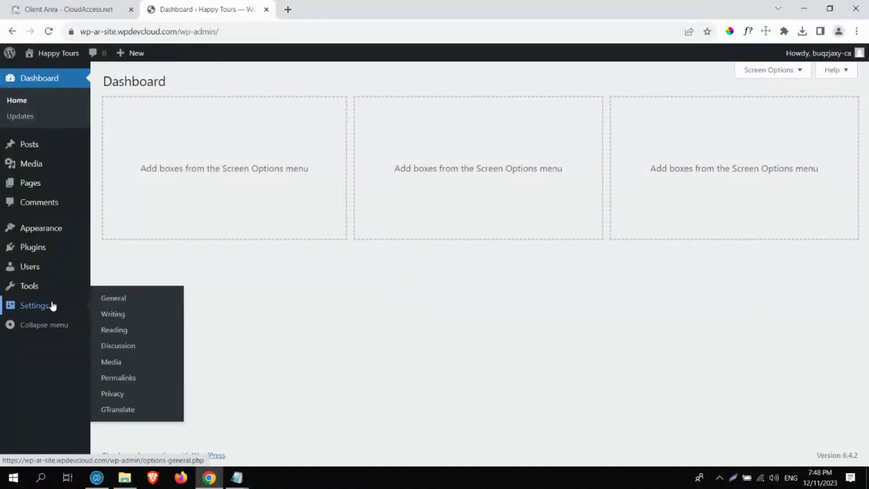
left_click(113, 411)
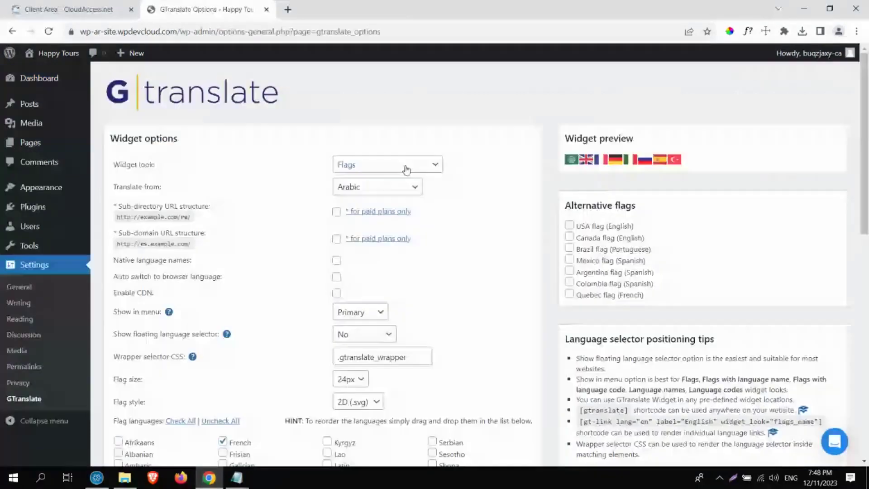
left_click(404, 168)
left_click(406, 169)
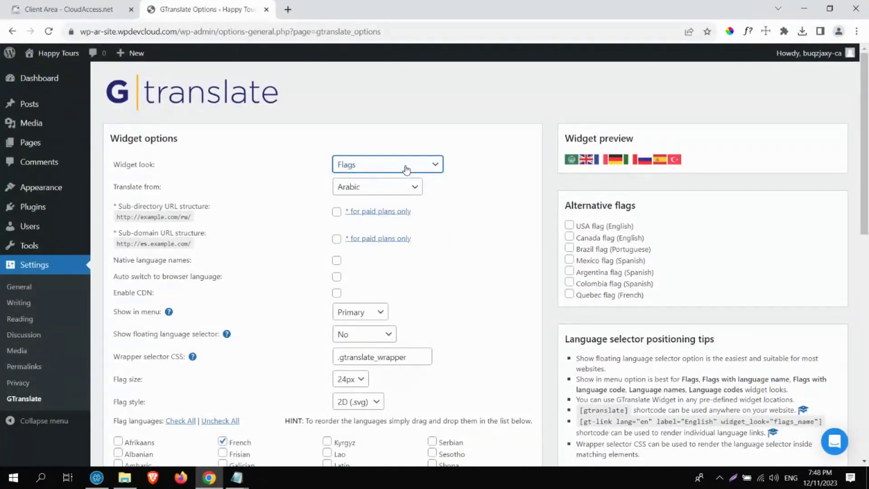
left_click(406, 169)
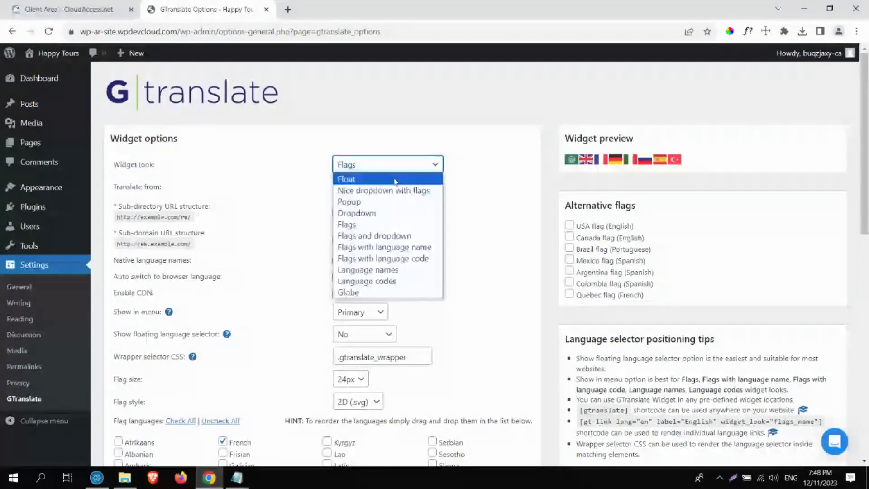
left_click(395, 180)
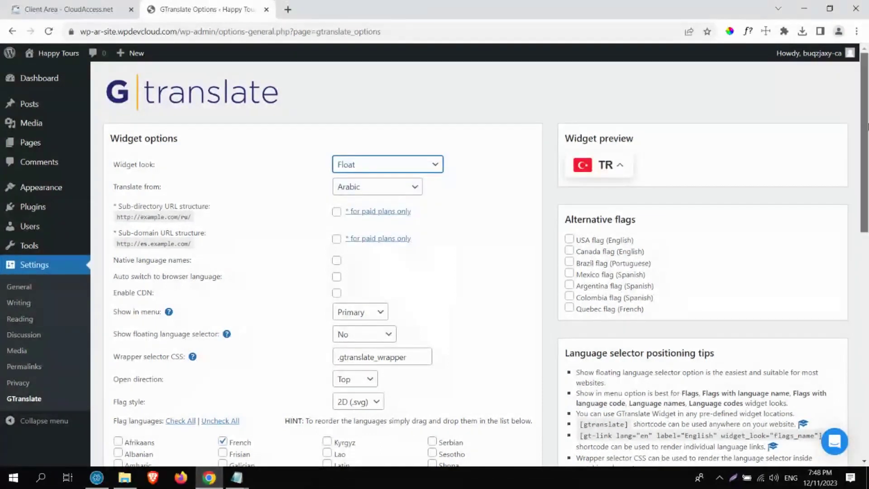
Keep the language selector in the Primary menu and save the settings.
left_click_drag(866, 129, 867, 165)
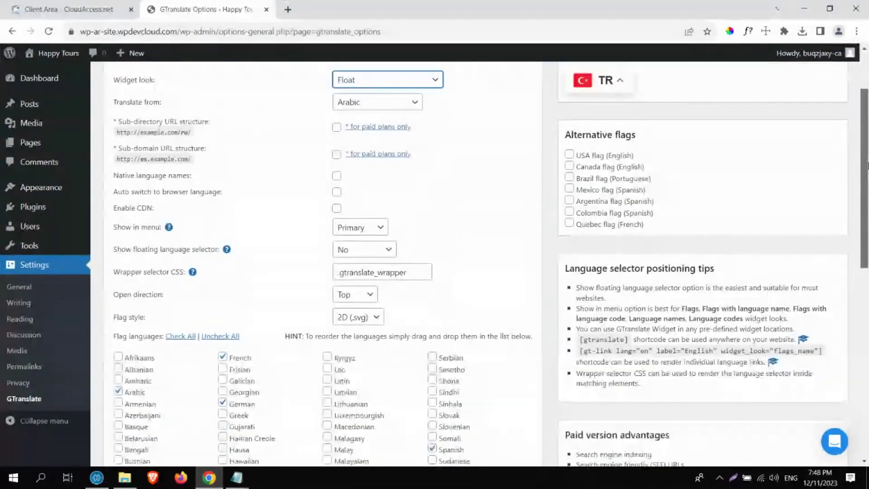
left_click(379, 228)
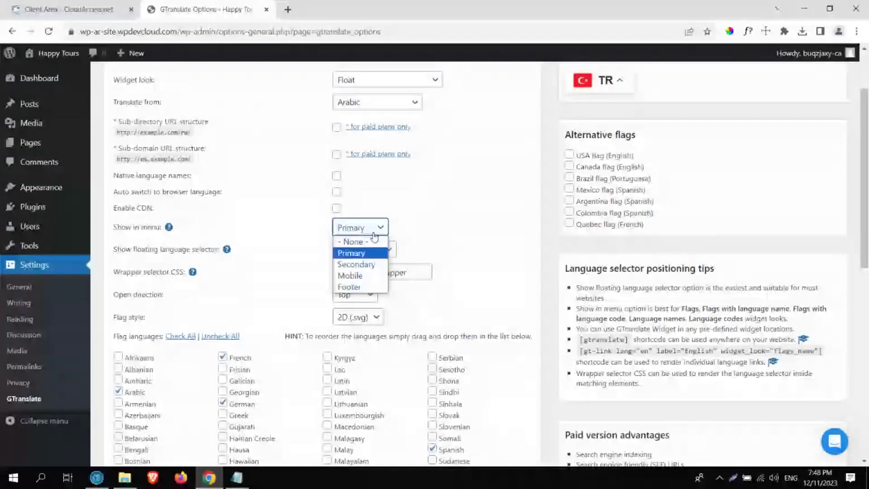
left_click(358, 254)
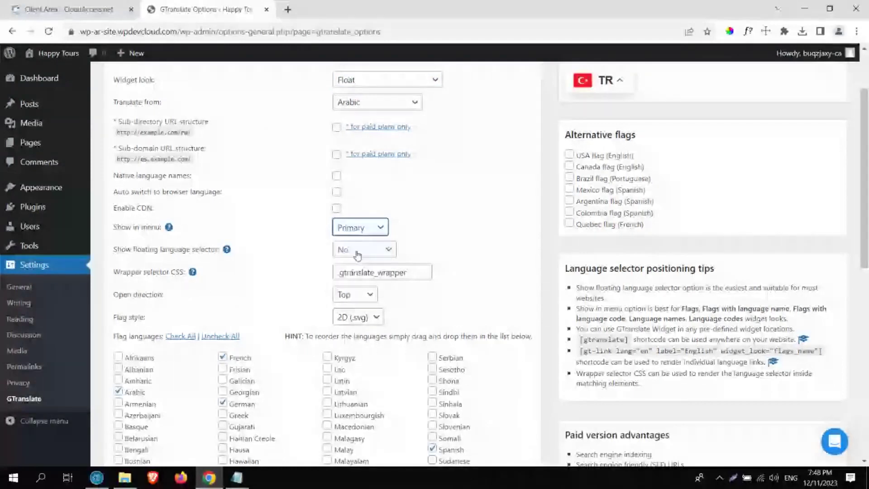
scroll(128, 410, "down", 10)
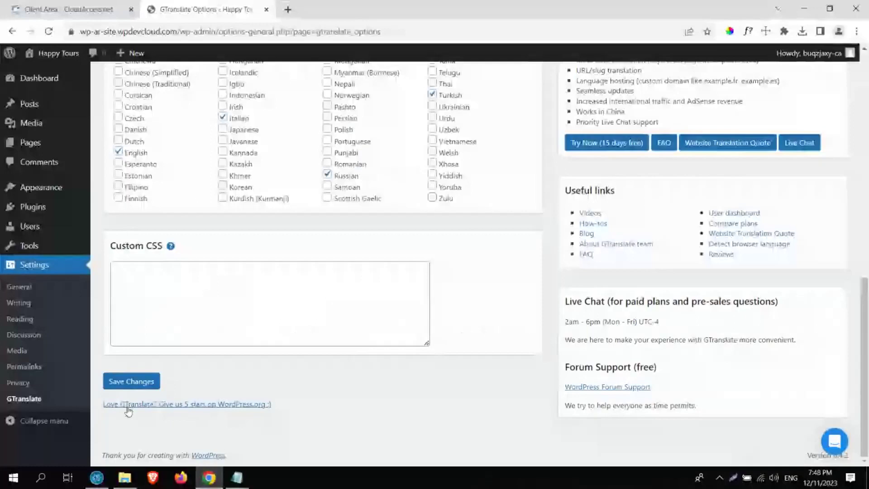
left_click(129, 382)
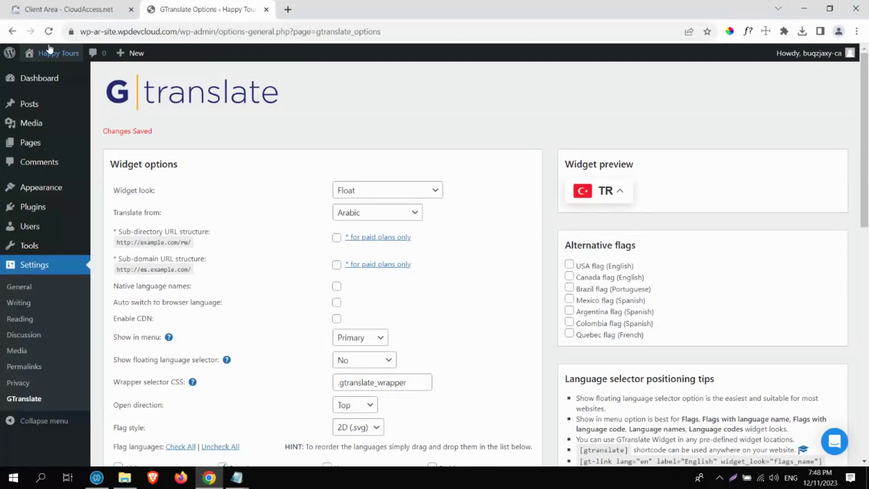
Open the live site and switch it to Arabic with the float language selector.
left_click(50, 48)
left_click(55, 103)
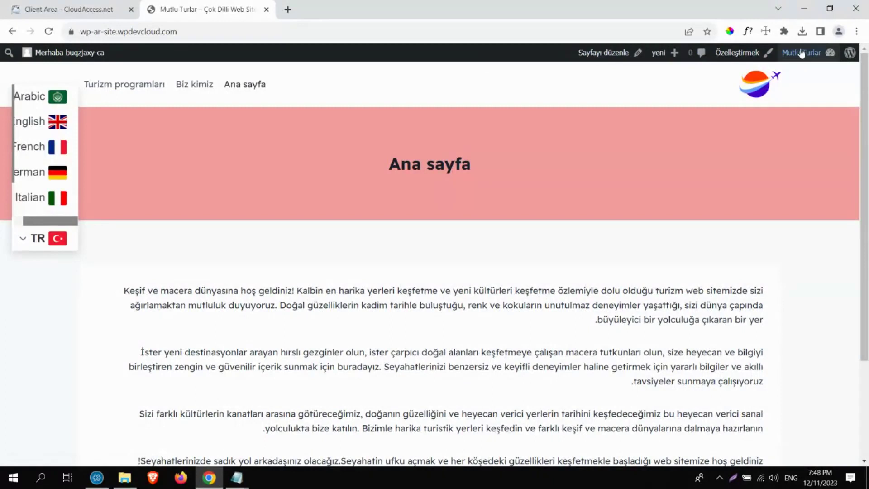
left_click(34, 97)
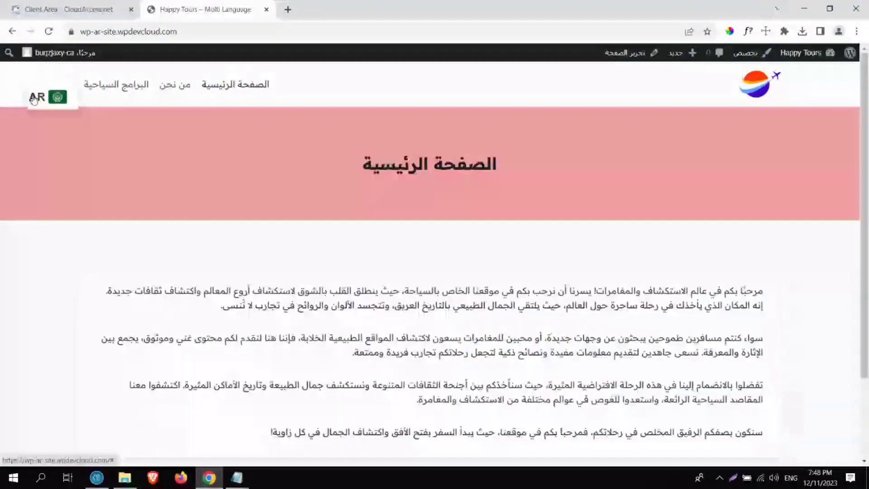
Reopen the GTranslate settings from the site and set the Show in menu option to None.
mouse_move(810, 55)
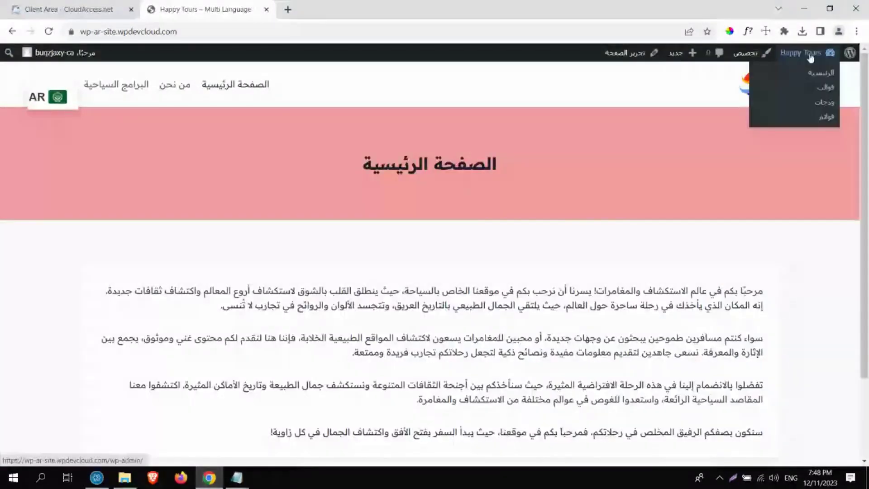
left_click(810, 55)
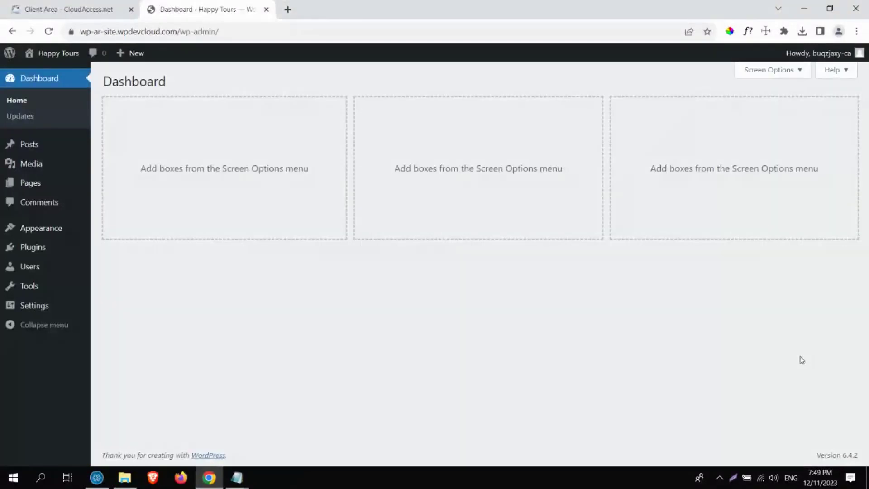
mouse_move(34, 305)
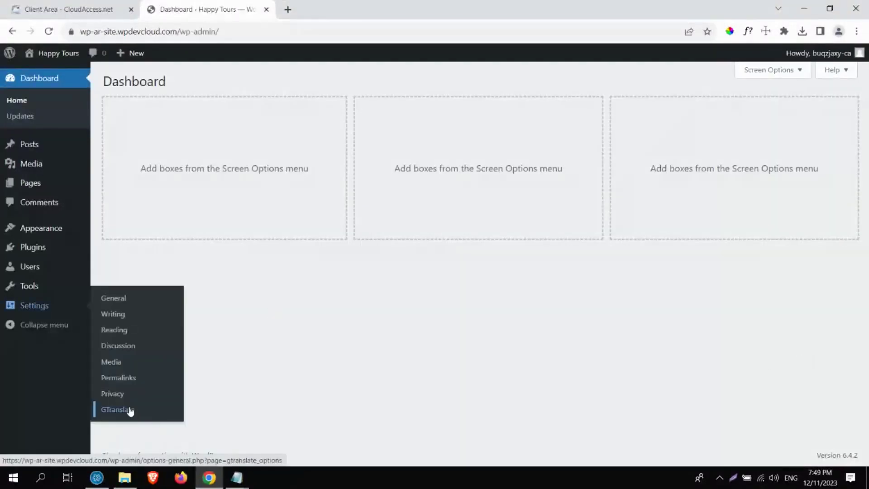
left_click(117, 410)
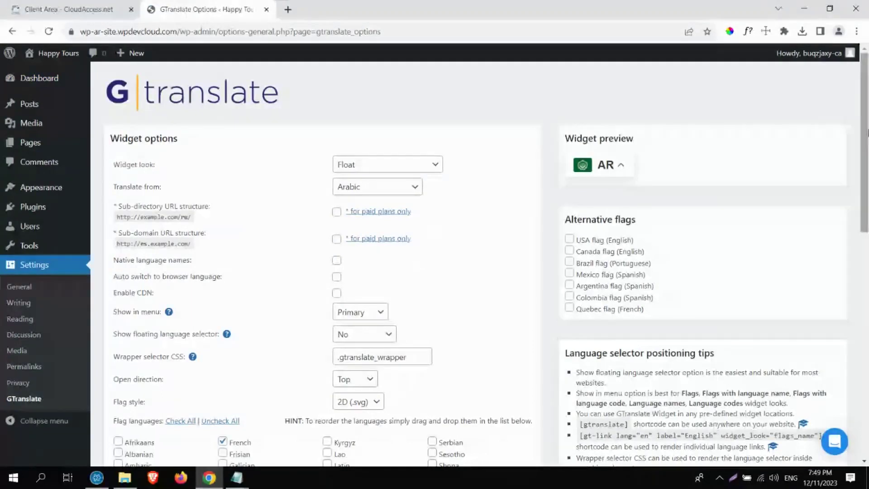
scroll(867, 133, "down", 1)
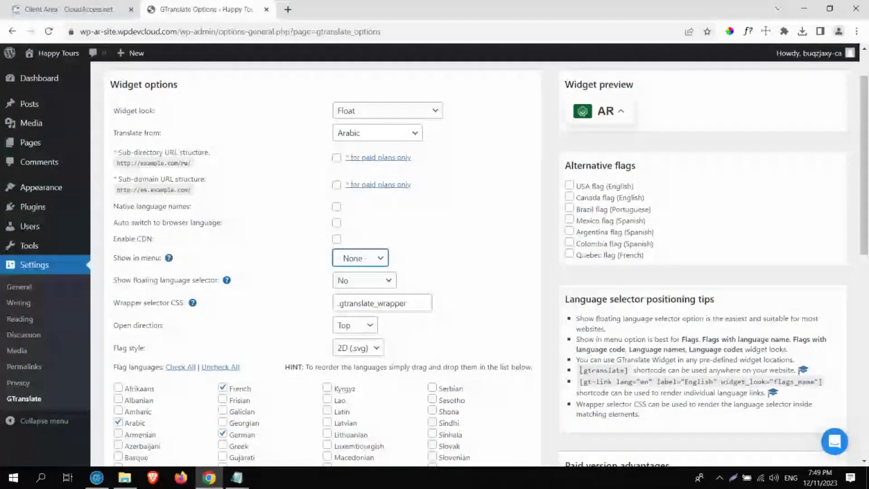
Copy the [gtranslate] shortcode from the language selector positioning tips and save the settings.
left_click_drag(580, 370, 629, 372)
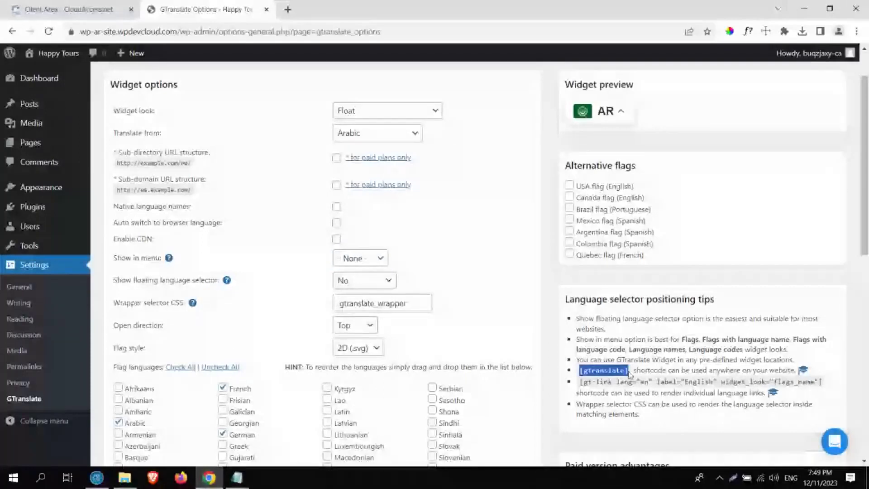
right_click(629, 373)
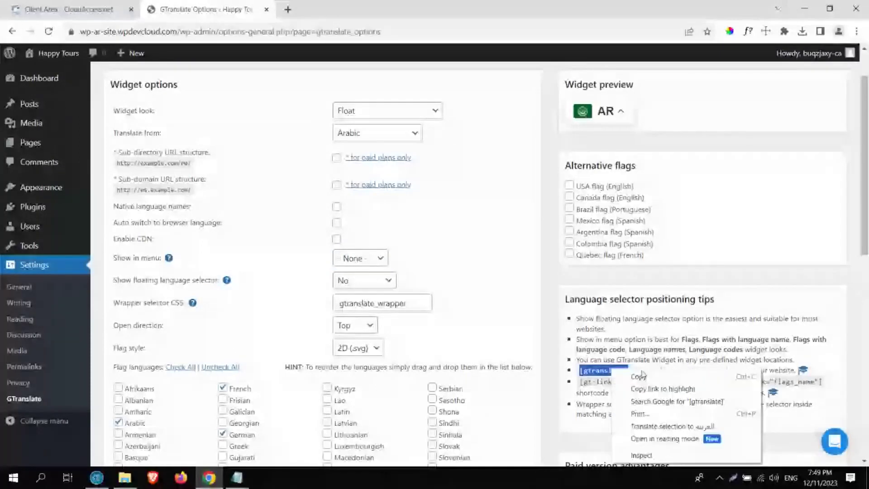
left_click(638, 376)
left_click_drag(862, 147, 862, 347)
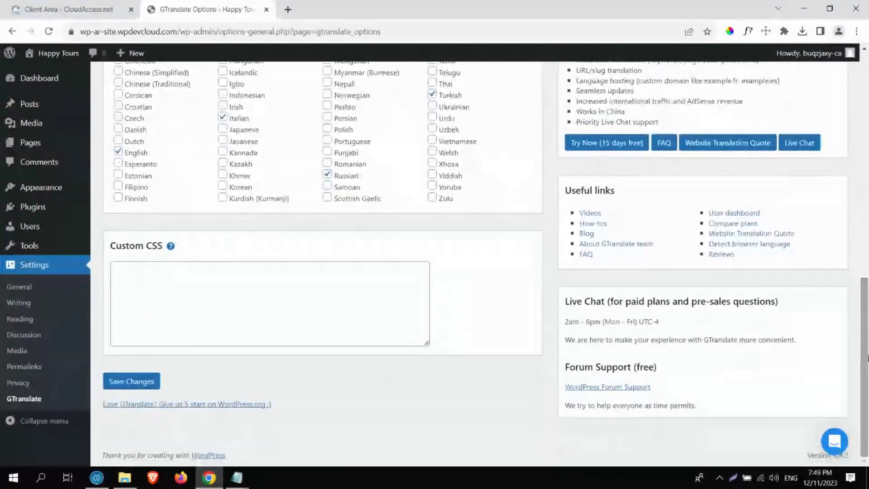
left_click(155, 382)
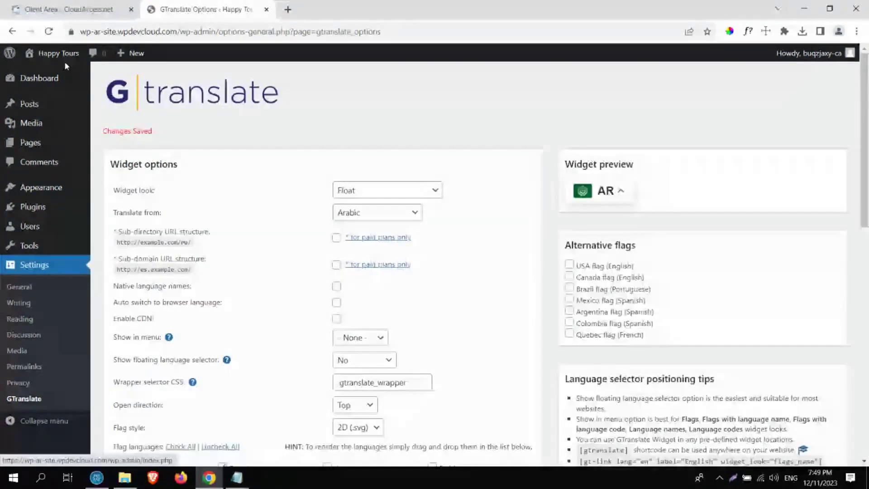
Open the site's header builder in the Customizer and add an HTML element to the centre of the top row.
left_click(63, 53)
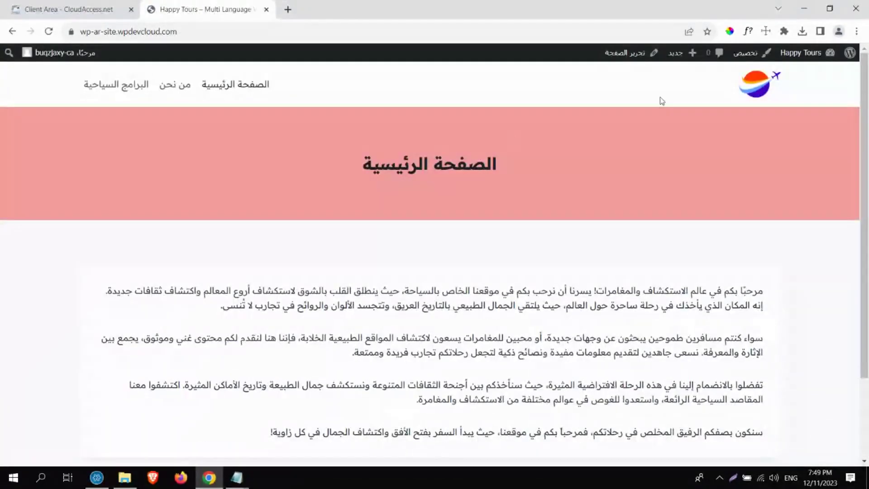
left_click(741, 61)
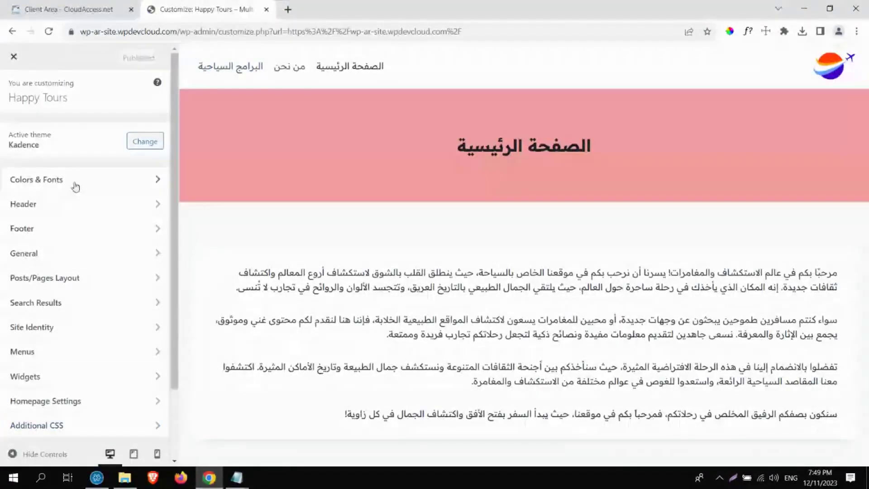
left_click(72, 204)
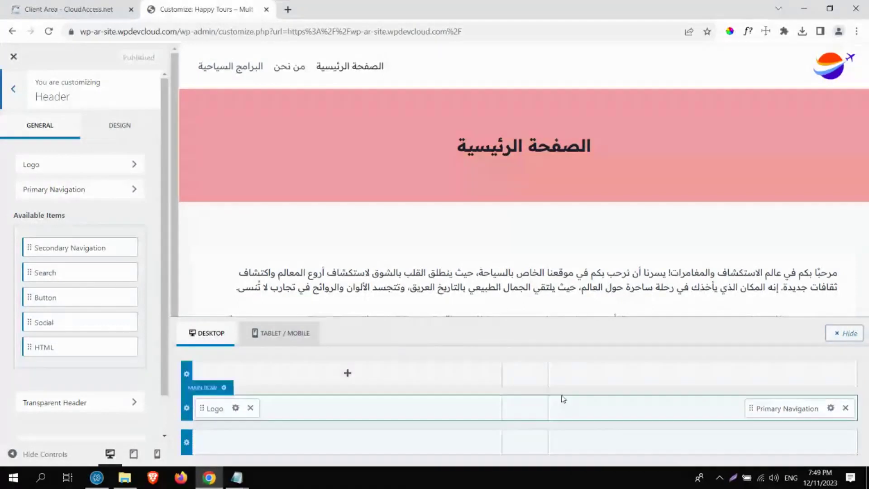
left_click(525, 375)
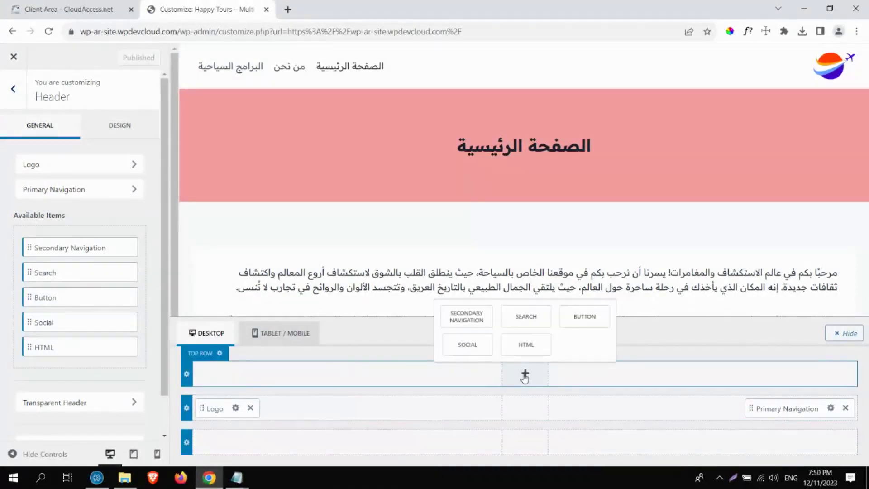
left_click(526, 344)
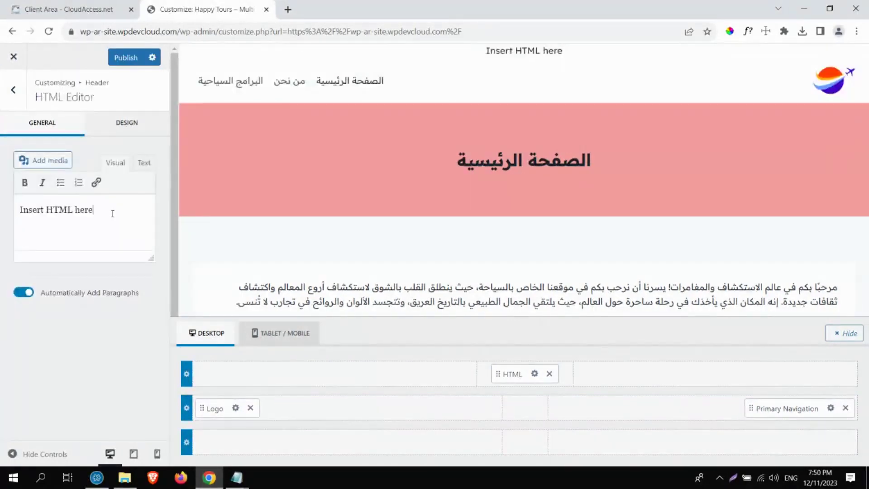
Replace the HTML element's placeholder text with the [gtranslate] shortcode and publish the header.
key("ctrl+a")
key("ctrl+v")
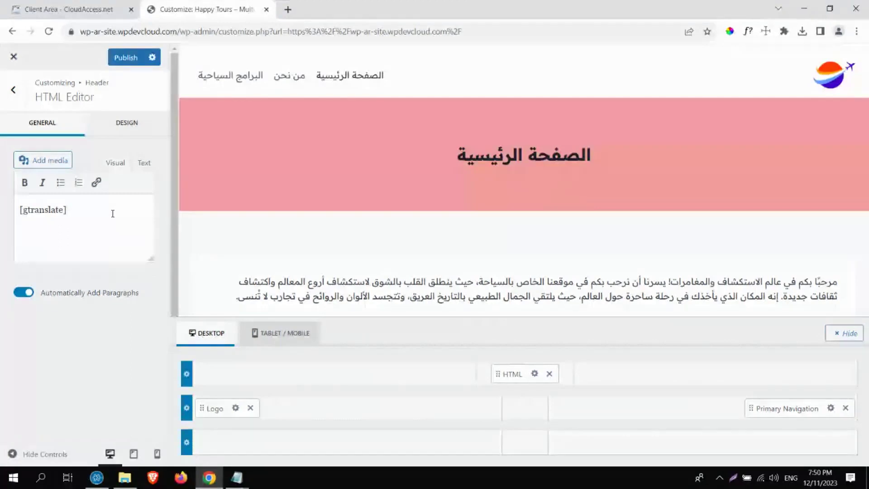
left_click(138, 171)
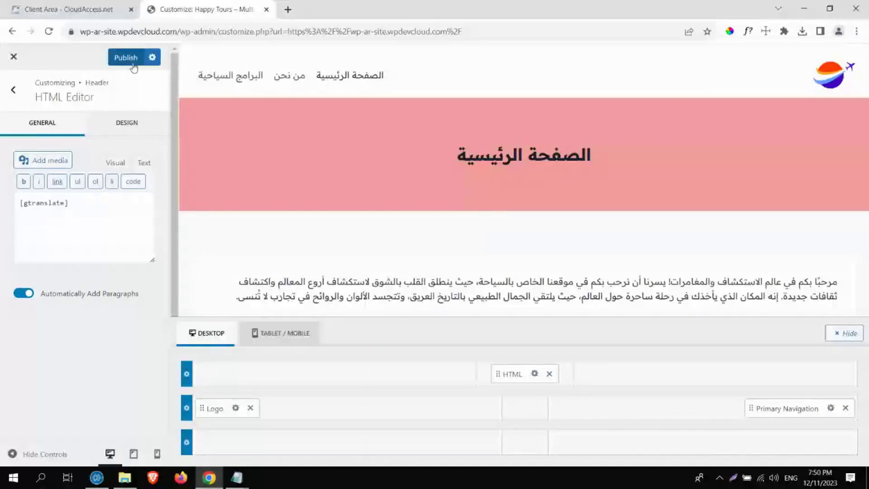
left_click(134, 62)
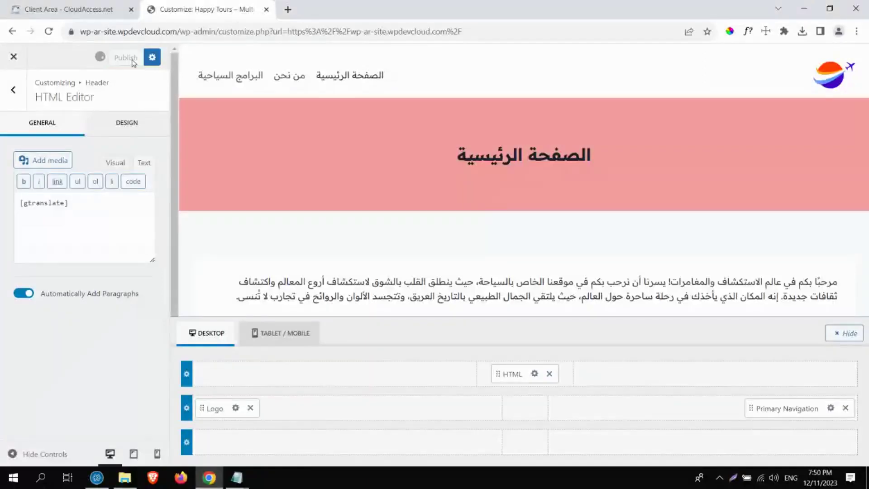
Return to the live site and switch it to English with the language selector in the header.
left_click(14, 57)
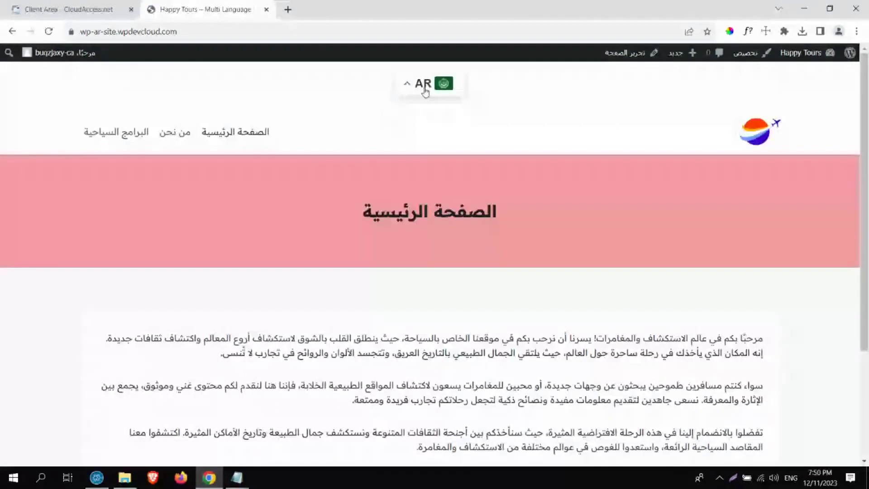
left_click(424, 86)
left_click(421, 90)
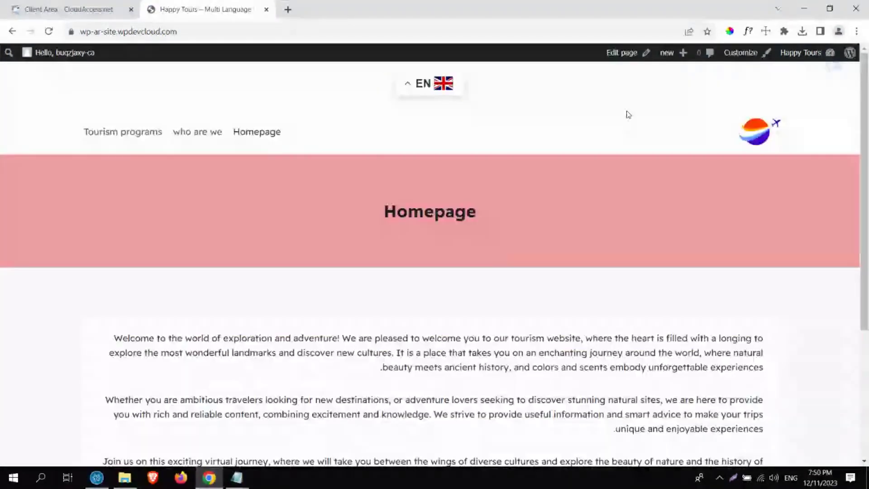
Reopen the header builder, remove HTML from the top row and place it in the main row after Primary Navigation.
left_click(740, 58)
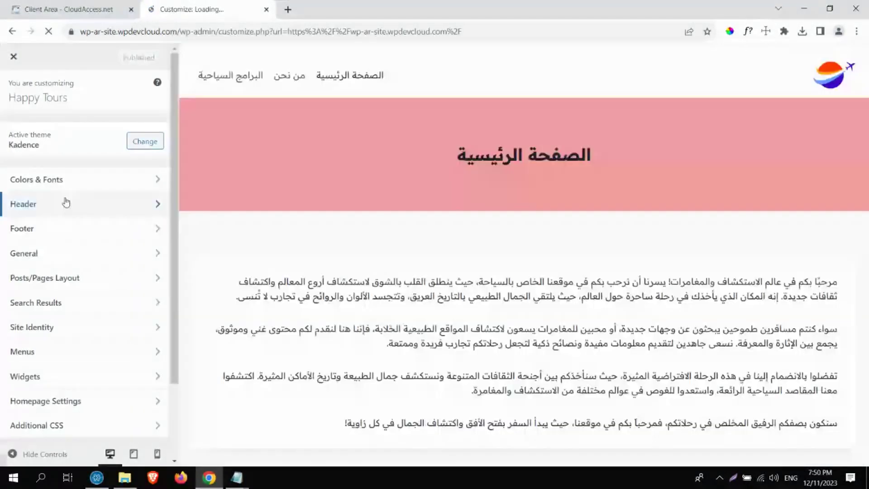
left_click(66, 202)
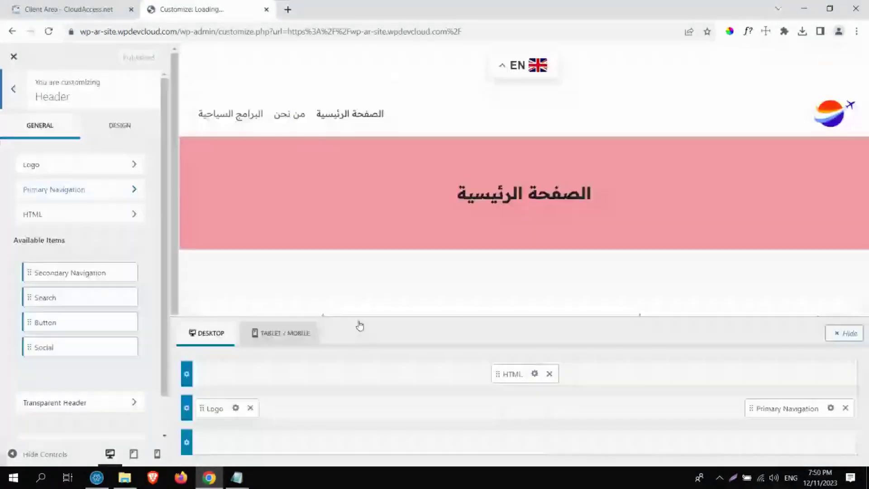
left_click(549, 374)
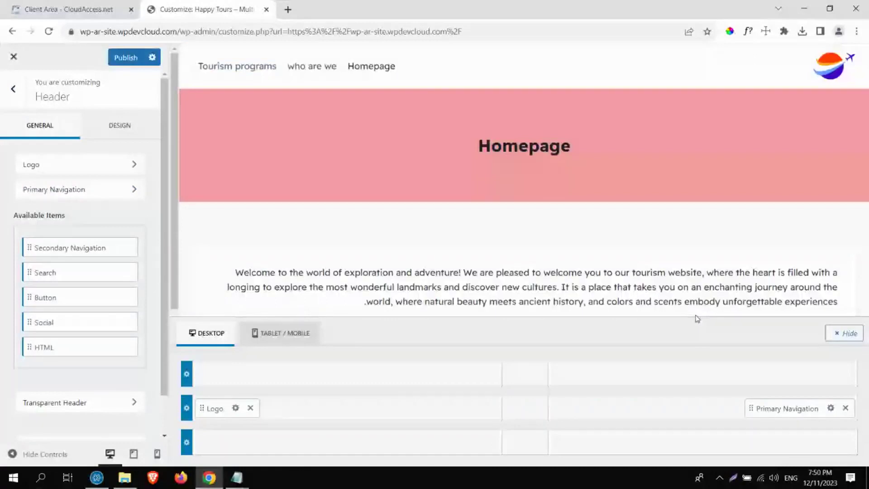
left_click_drag(44, 347, 807, 408)
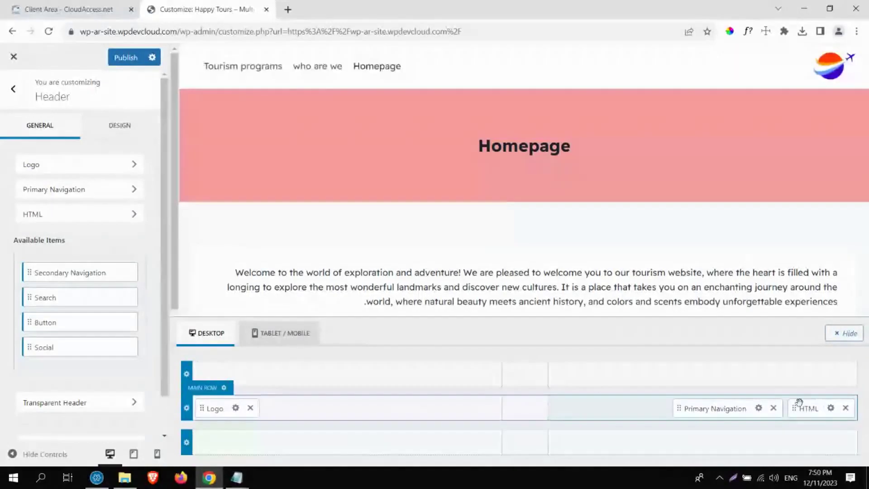
Copy the [gtranslate] shortcode from the header's HTML element and publish the new header layout.
left_click(830, 409)
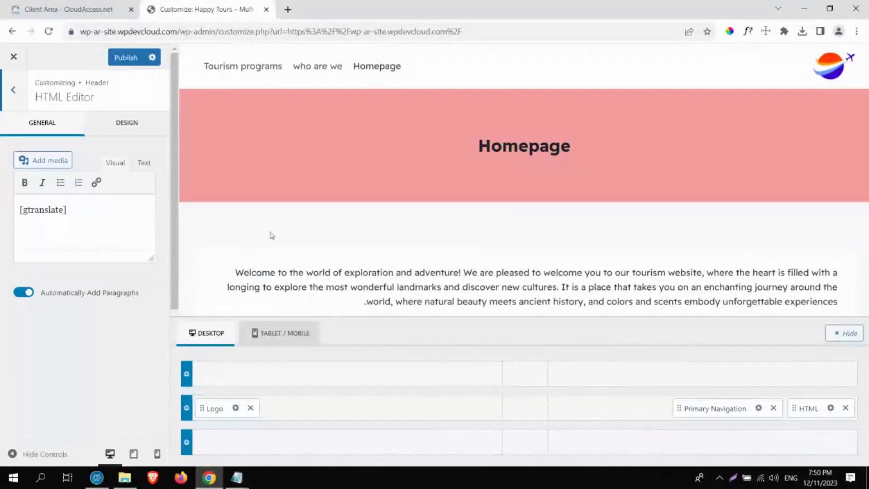
triple_click(111, 214)
key("ctrl+c")
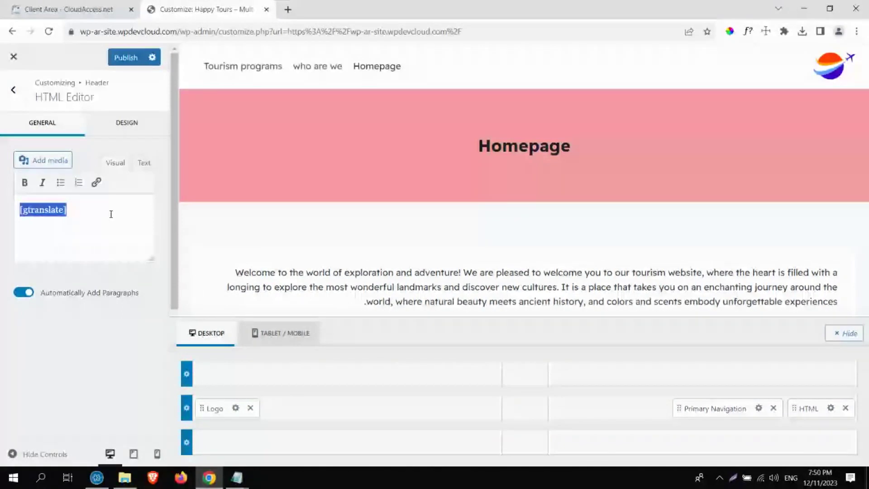
left_click(114, 64)
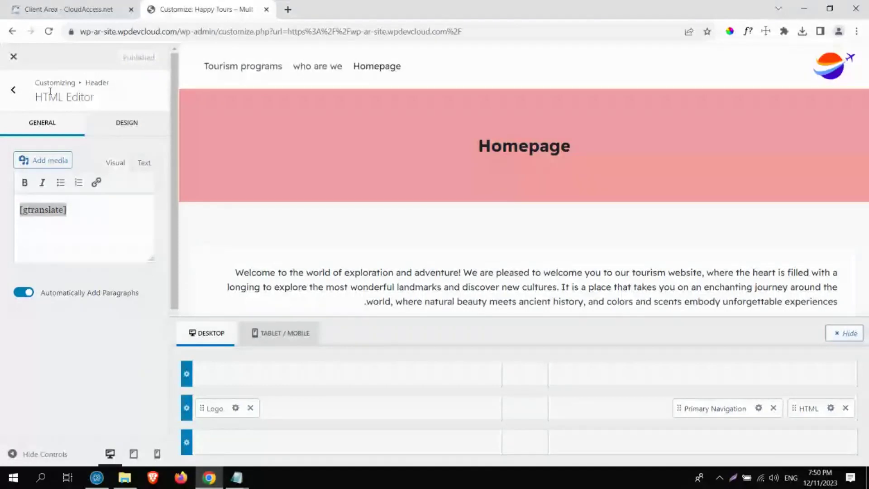
Return to the live site and use the language selector beside the menu to switch to French and back to Arabic.
left_click(13, 57)
left_click(100, 85)
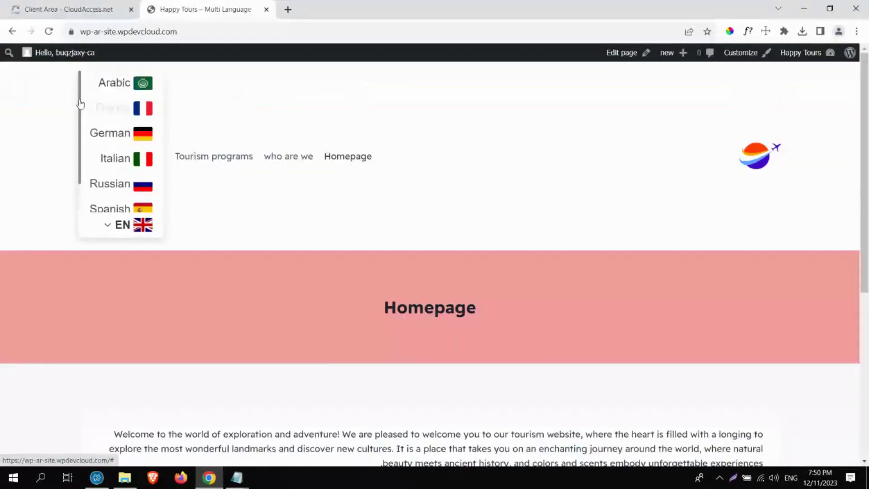
left_click(94, 104)
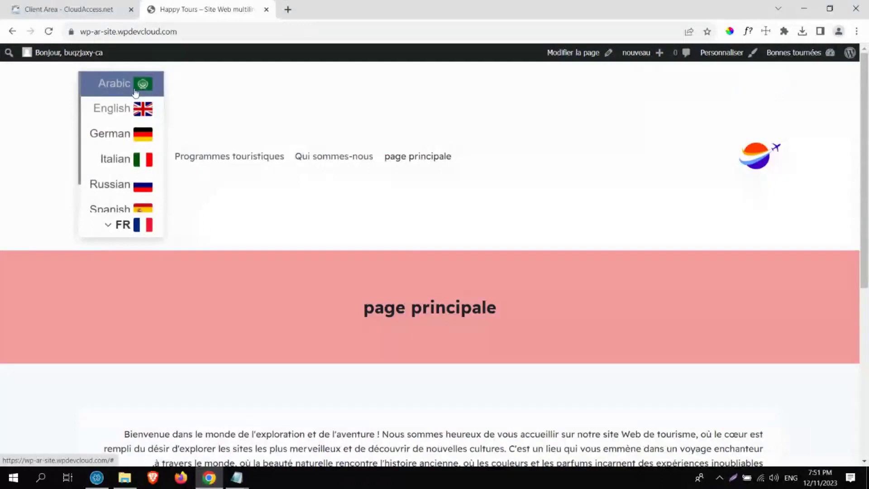
left_click(113, 81)
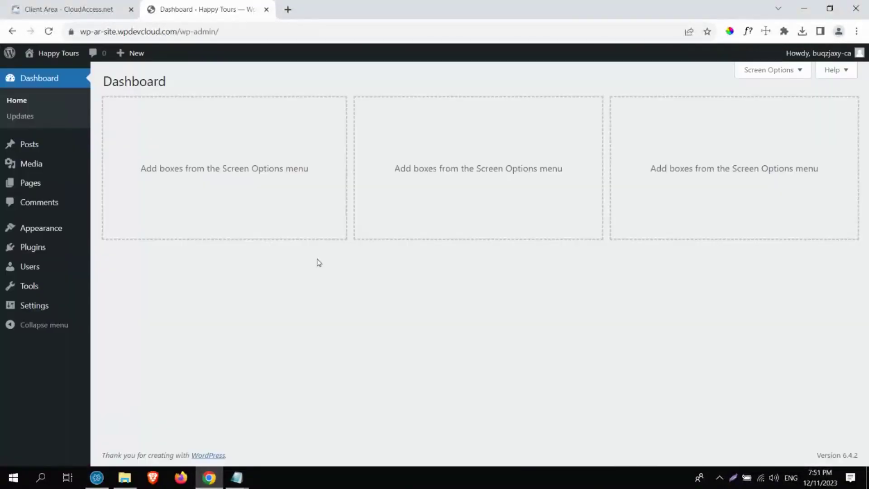
Go to the site's list of pages and open the "من نحن" page for editing.
mouse_move(28, 312)
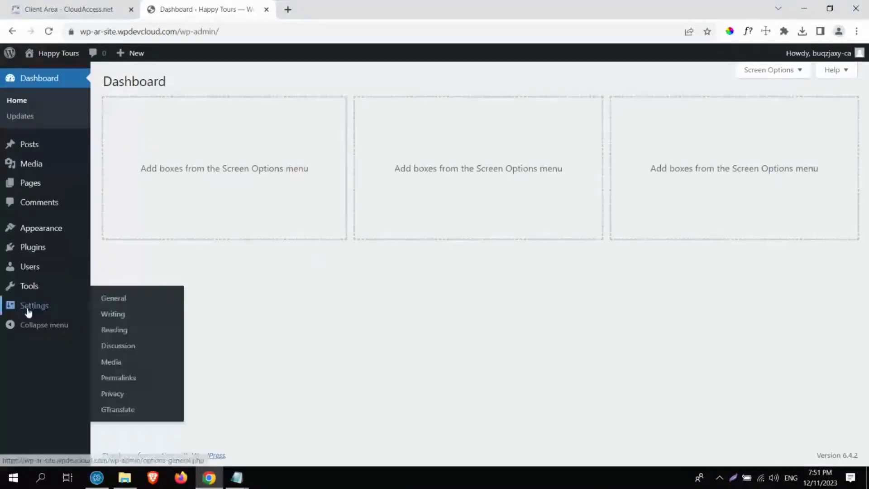
left_click(28, 311)
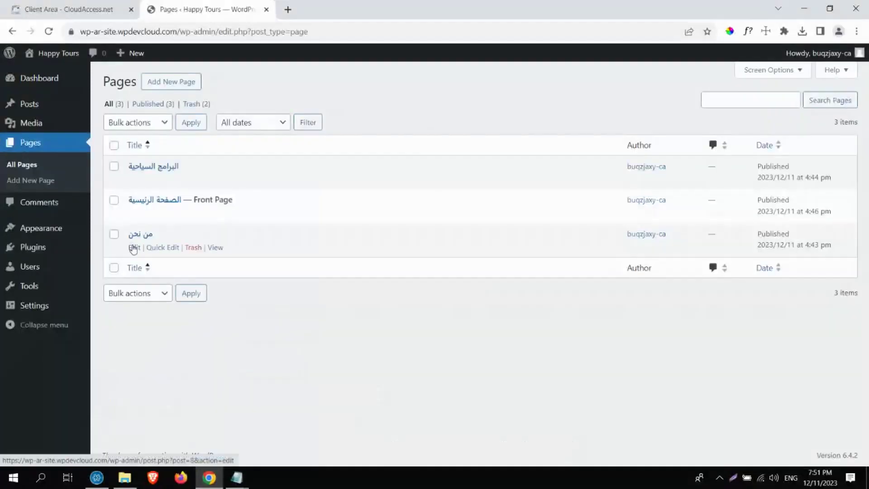
left_click(134, 247)
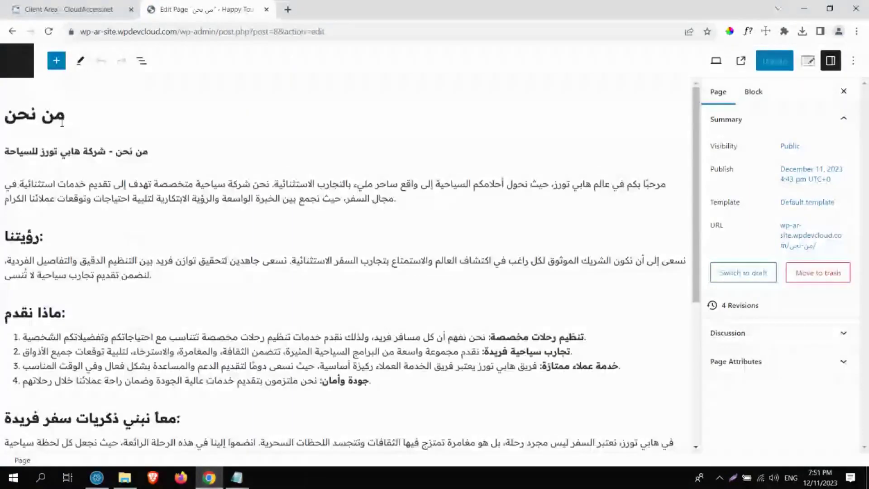
Insert a Shortcode block containing [gtranslate] above the page's first paragraph and update the page.
left_click(148, 151)
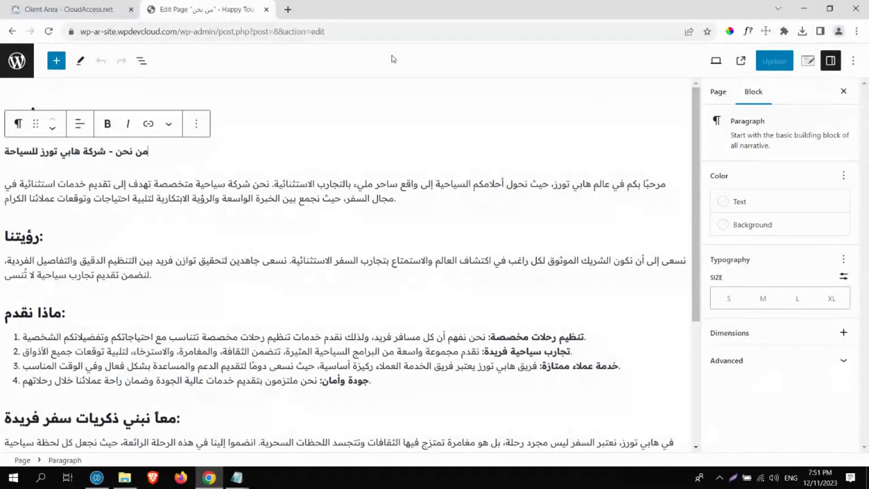
left_click(56, 60)
type("short")
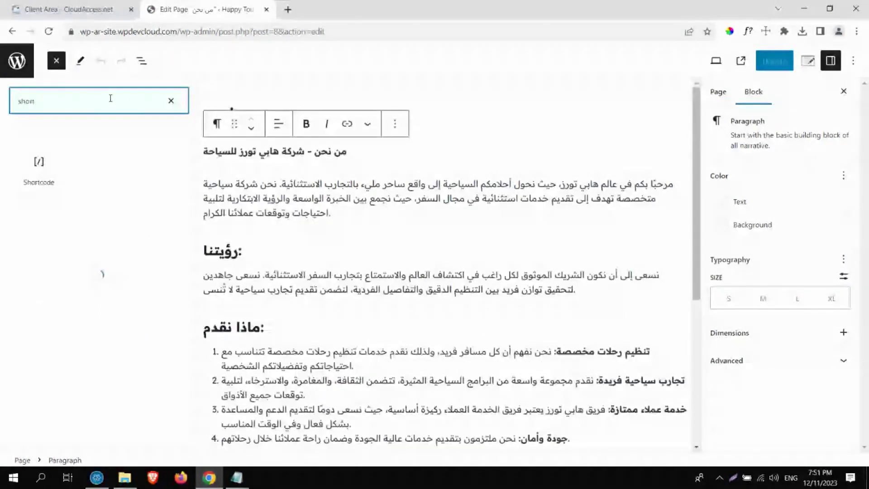
left_click_drag(39, 167, 301, 206)
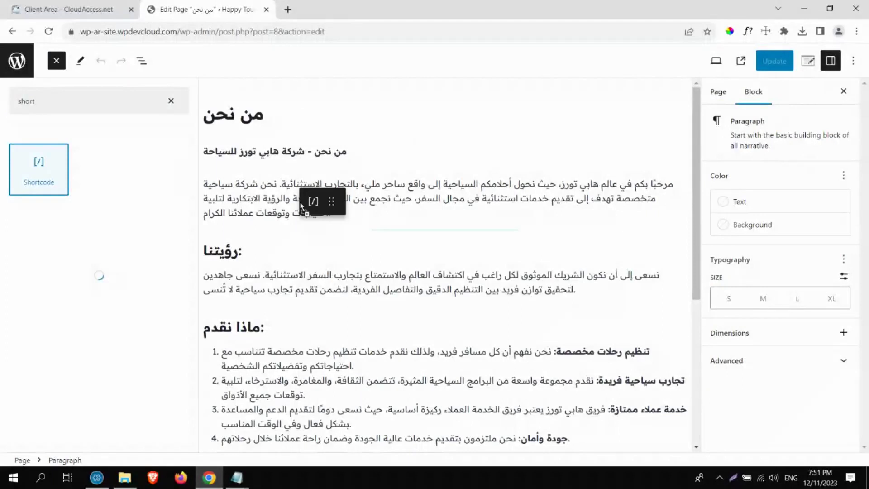
left_click_drag(301, 206, 301, 208)
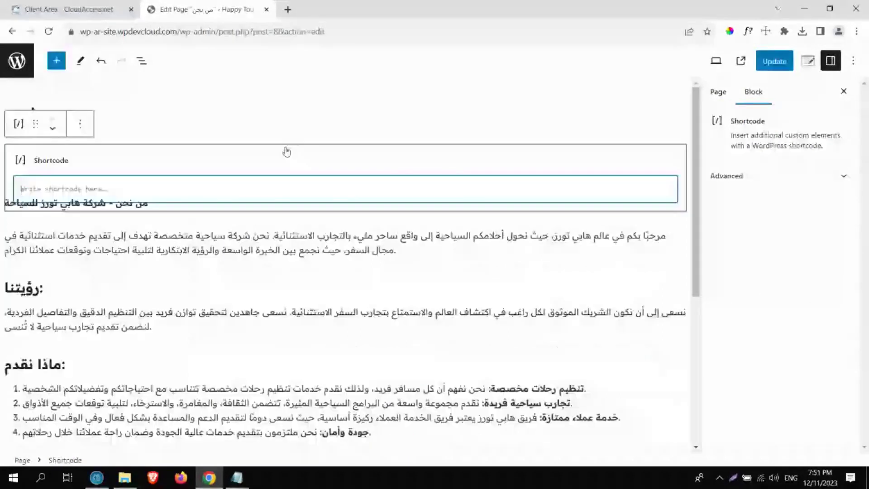
key("ctrl+v")
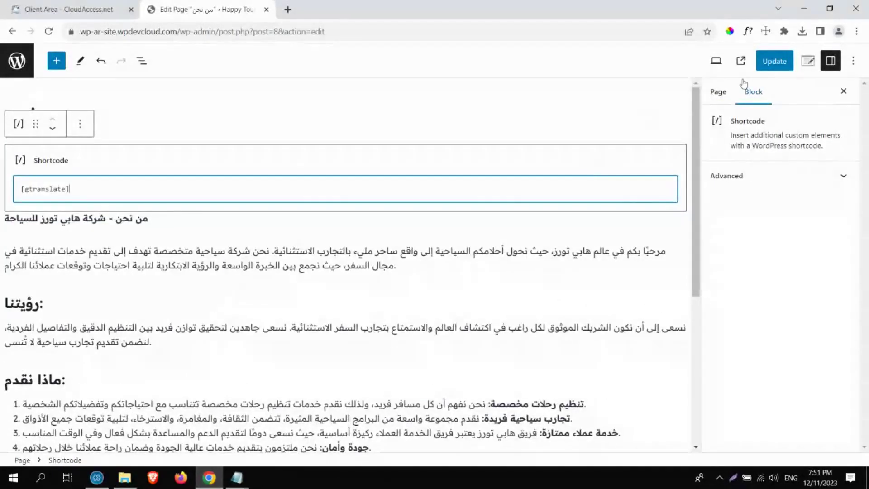
left_click(764, 61)
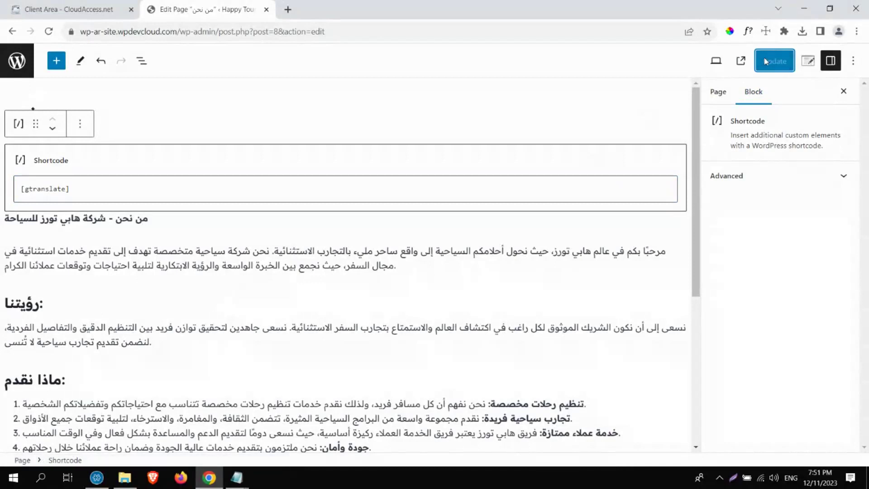
View the updated page, switch it to English and French with the in-page language selector, and check the header selector.
left_click(112, 431)
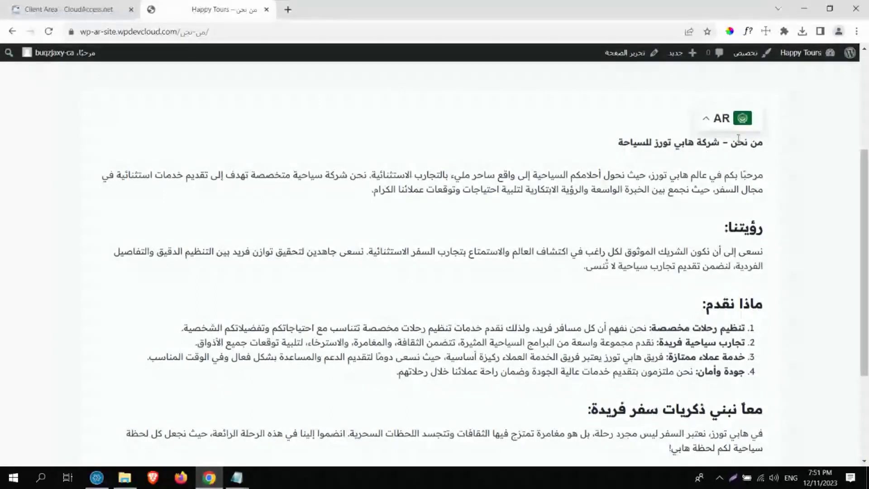
left_click(715, 124)
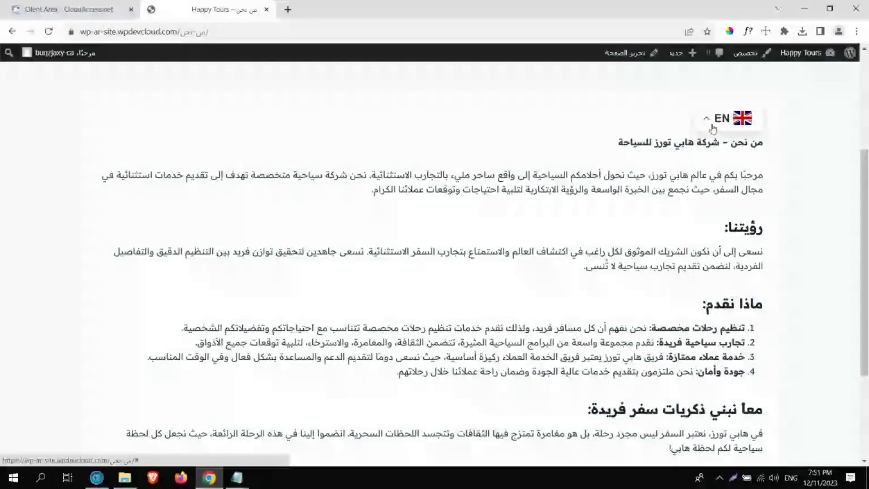
left_click(713, 128)
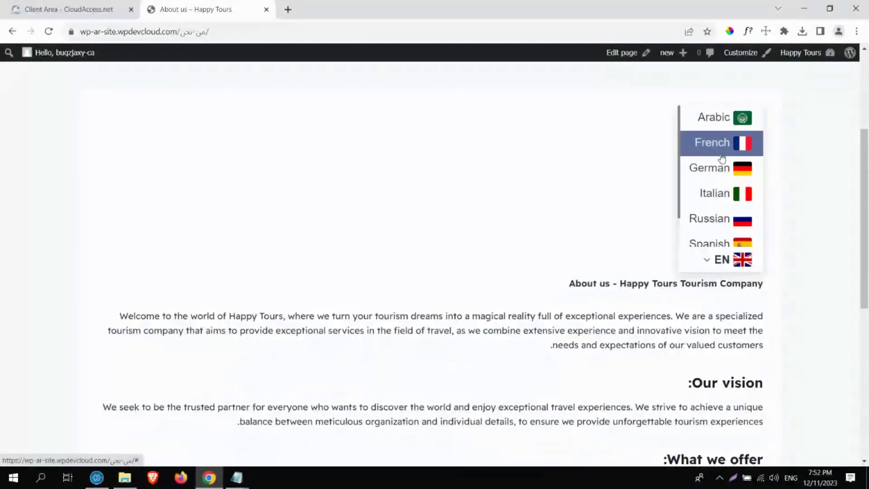
left_click(720, 143)
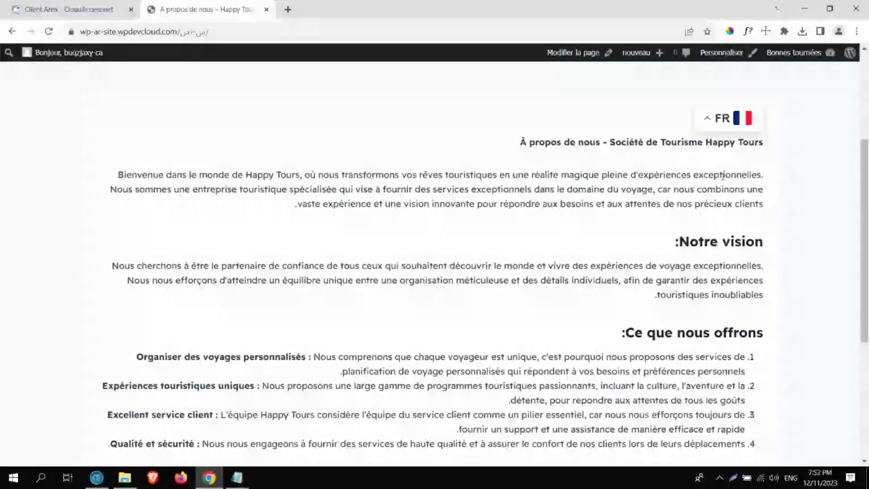
scroll(492, 89, "up", 4)
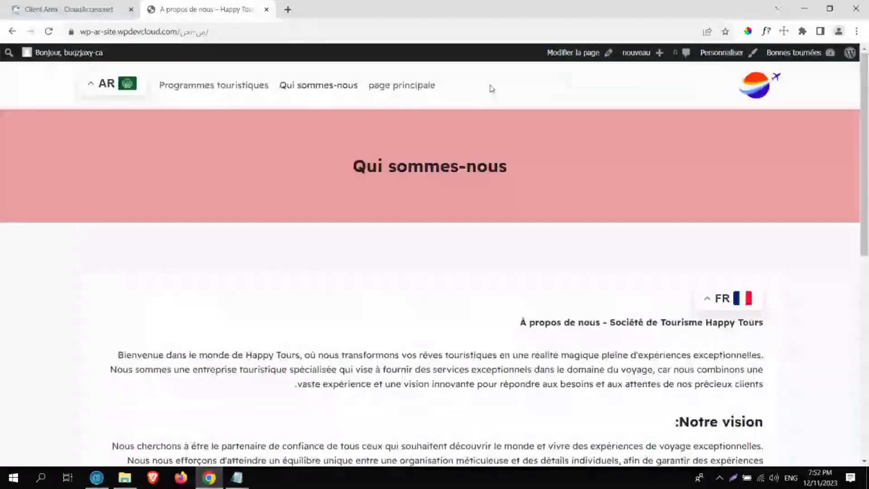
left_click(105, 84)
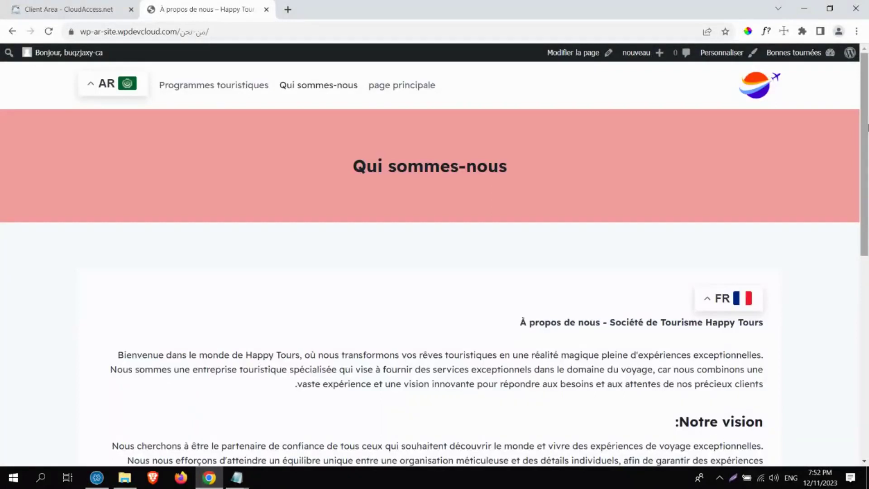
Go back to the site's dashboard and open the GTranslate plugin's settings from the list of installed plugins.
left_click(794, 52)
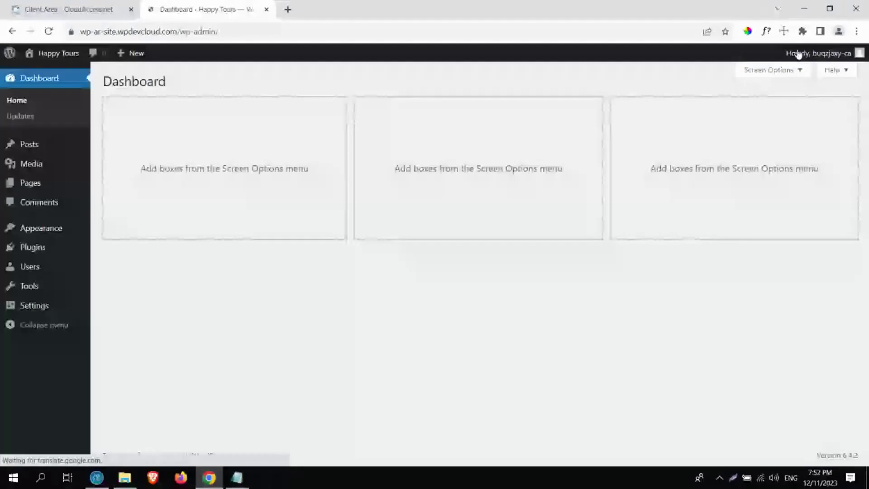
mouse_move(33, 252)
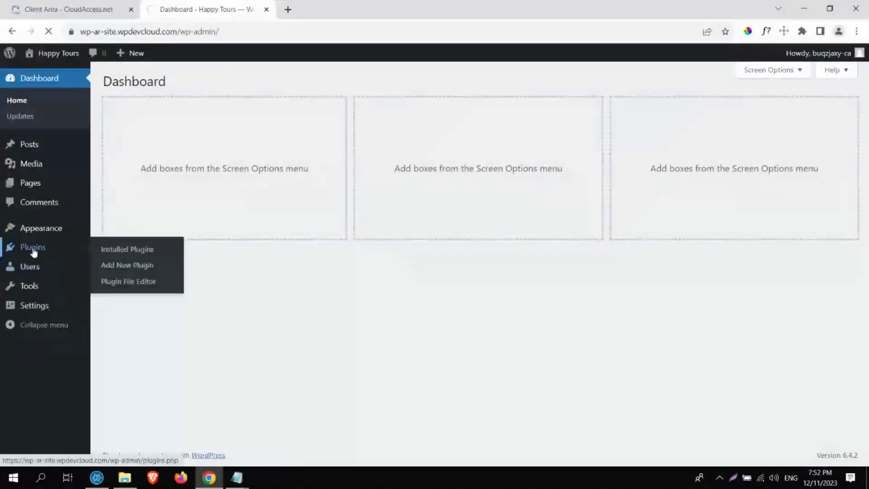
left_click(33, 252)
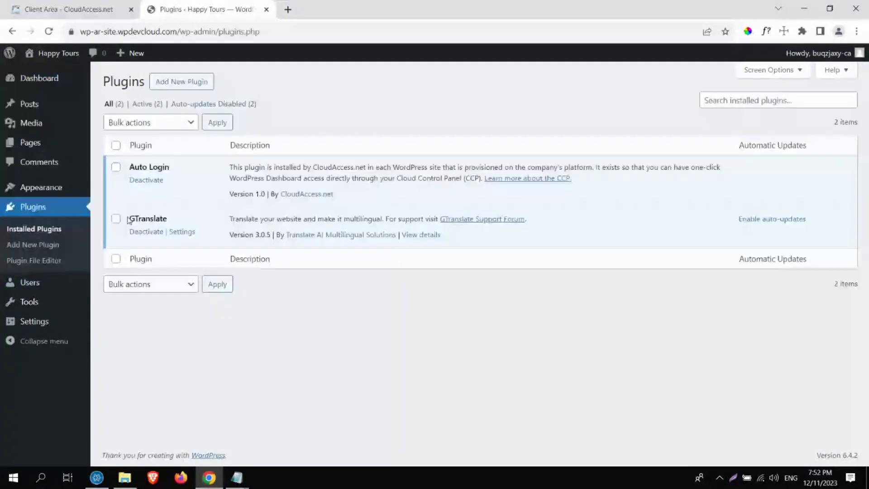
left_click_drag(129, 221, 173, 218)
left_click(173, 218)
left_click(182, 232)
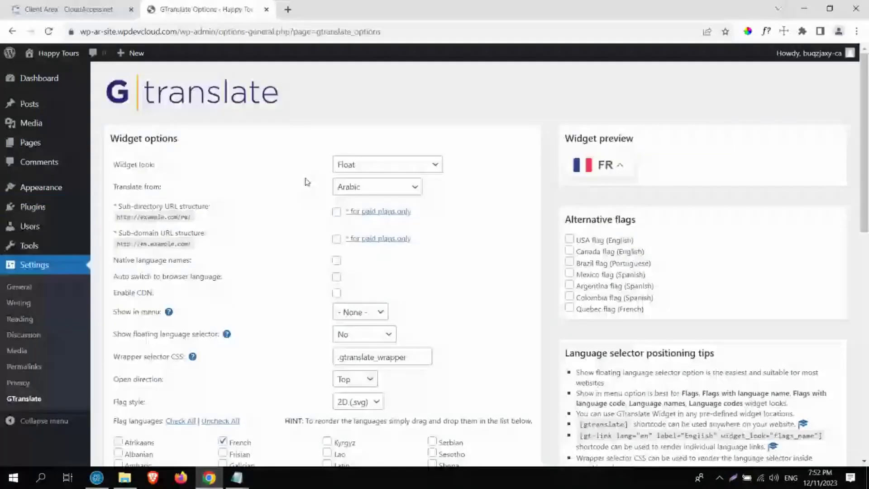
Set the GTranslate widget look to "Nice dropdown with flags" and save the changes.
left_click(362, 165)
left_click(365, 190)
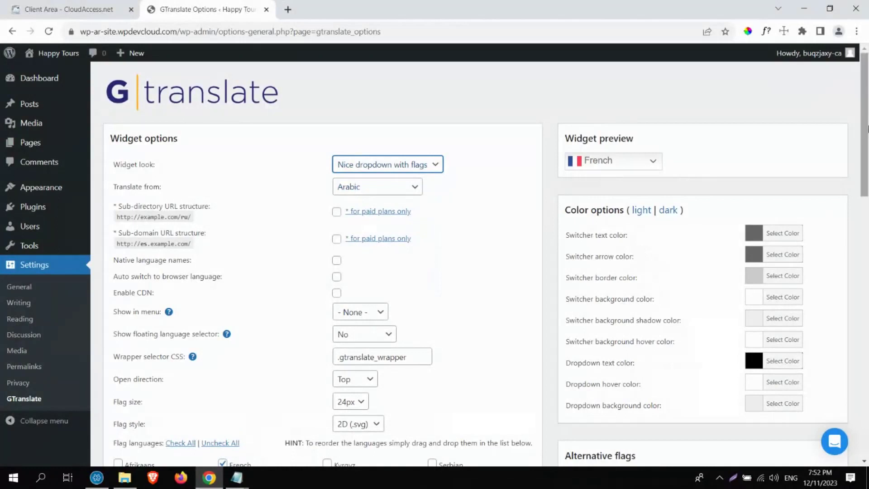
left_click_drag(867, 129, 832, 373)
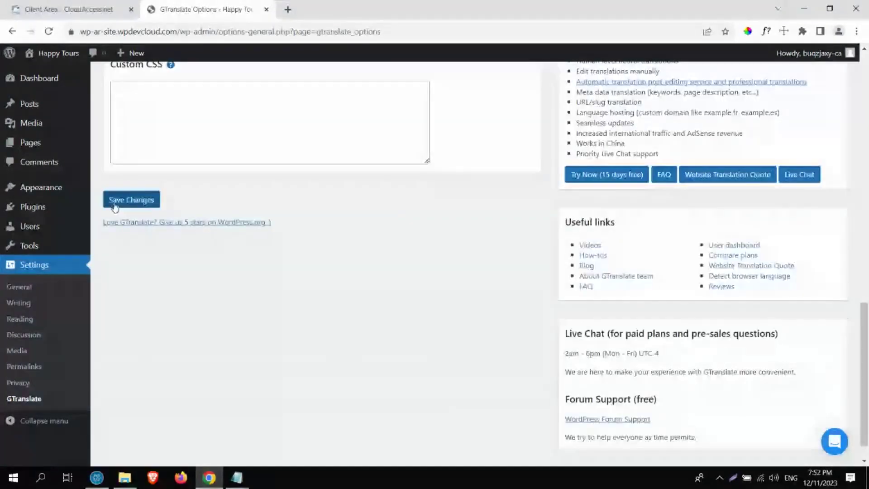
View the live site, switch it to Arabic with the header dropdown, and expand the in-page language dropdown on the "من نحن" page.
left_click(57, 53)
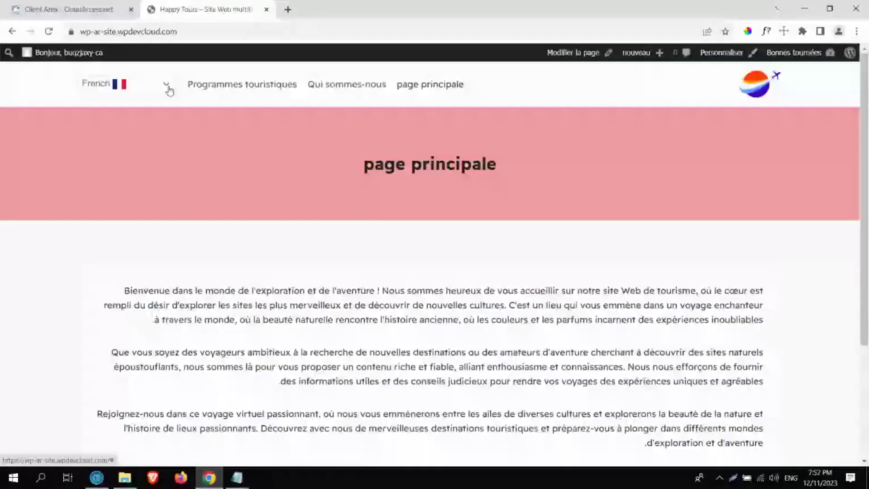
left_click(167, 89)
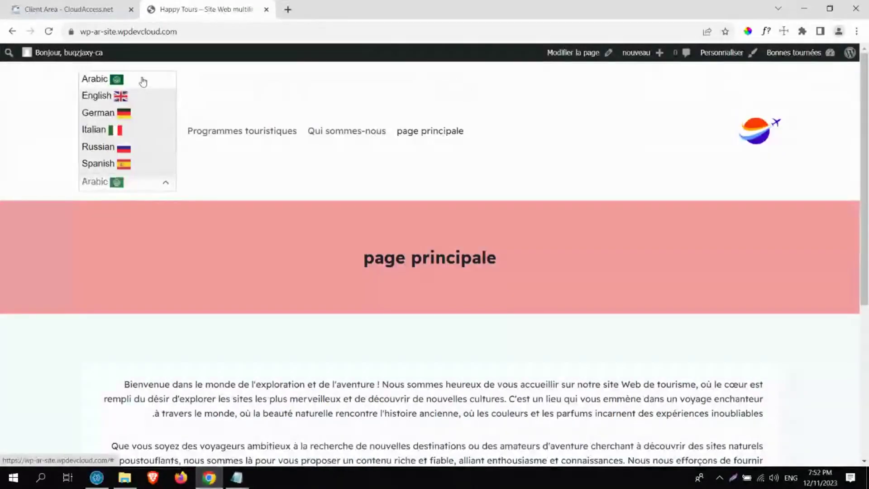
left_click(143, 82)
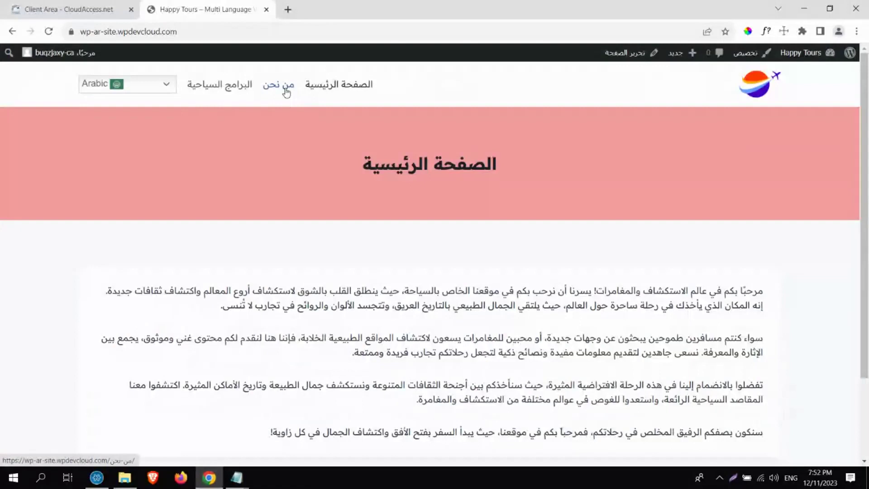
left_click(286, 92)
left_click(675, 297)
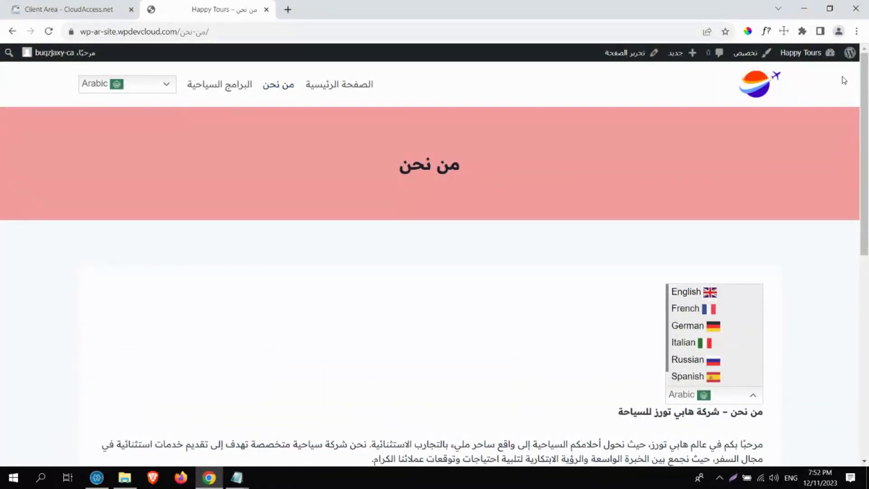
Return to the dashboard and reopen the GTranslate settings.
left_click(807, 54)
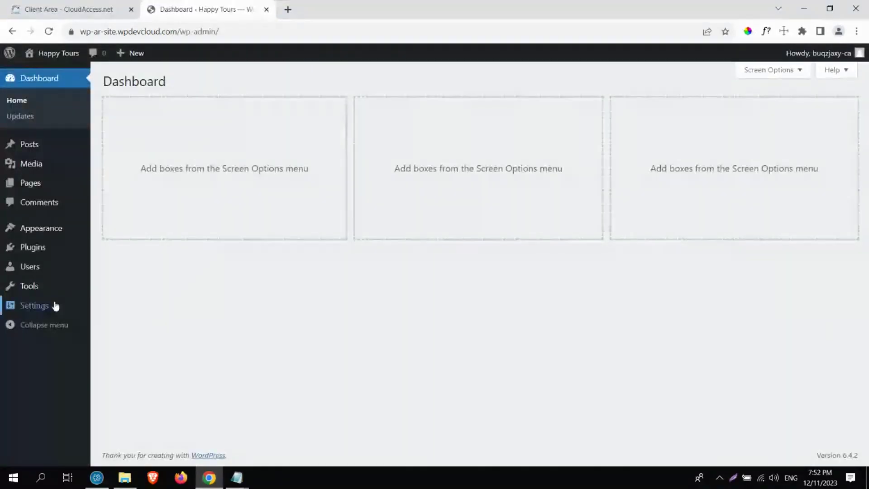
mouse_move(31, 262)
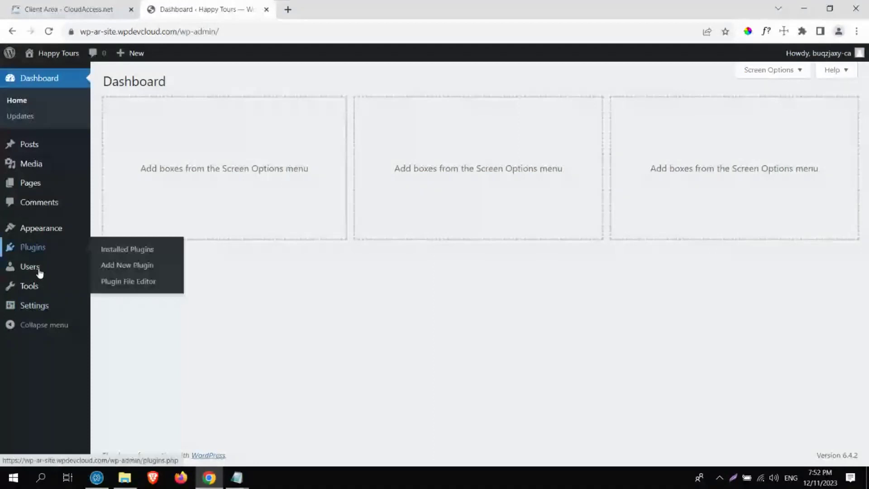
mouse_move(35, 305)
left_click(115, 408)
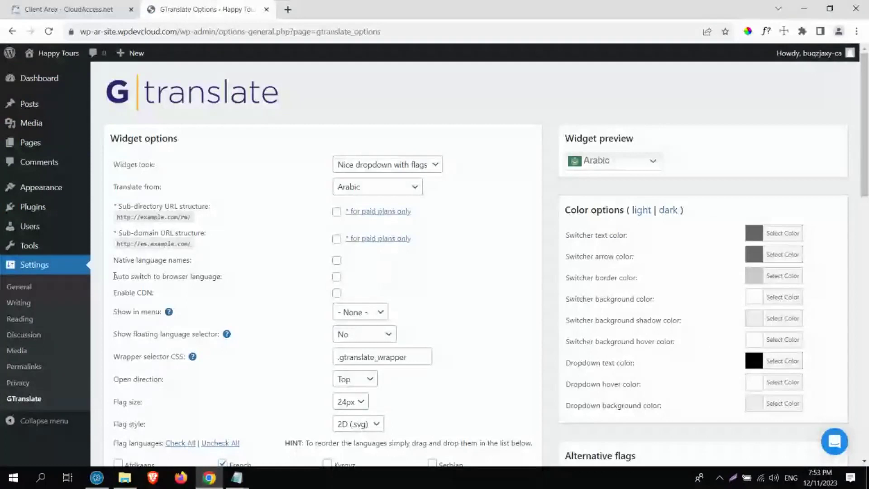
Set the floating language selector to show at Bottom right, change the widget look to Float, and save the changes.
left_click_drag(117, 311, 320, 303)
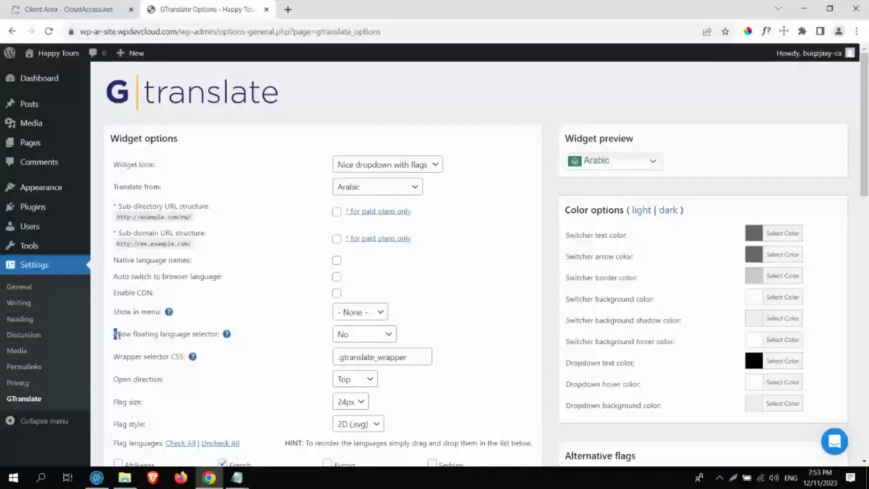
left_click_drag(115, 334, 222, 336)
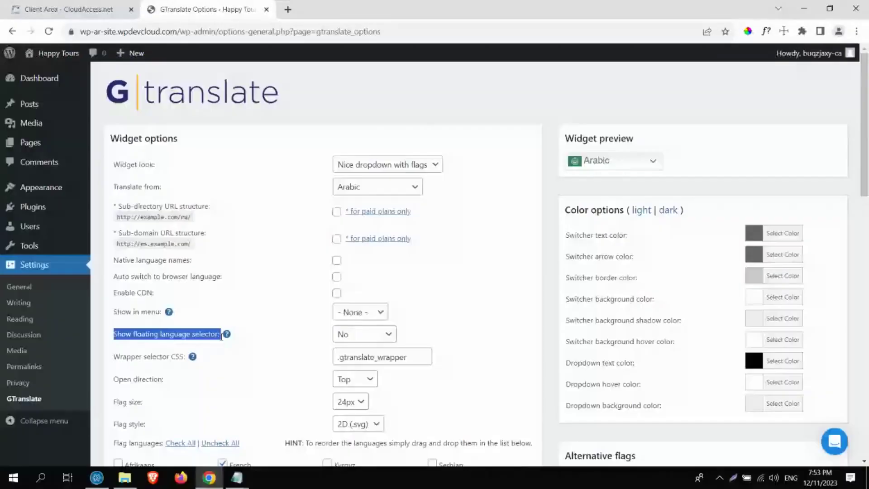
left_click(357, 335)
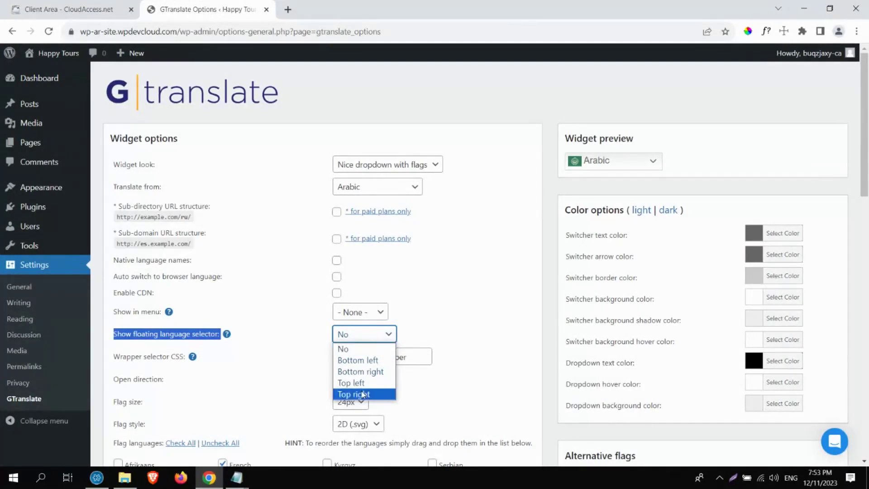
left_click(360, 371)
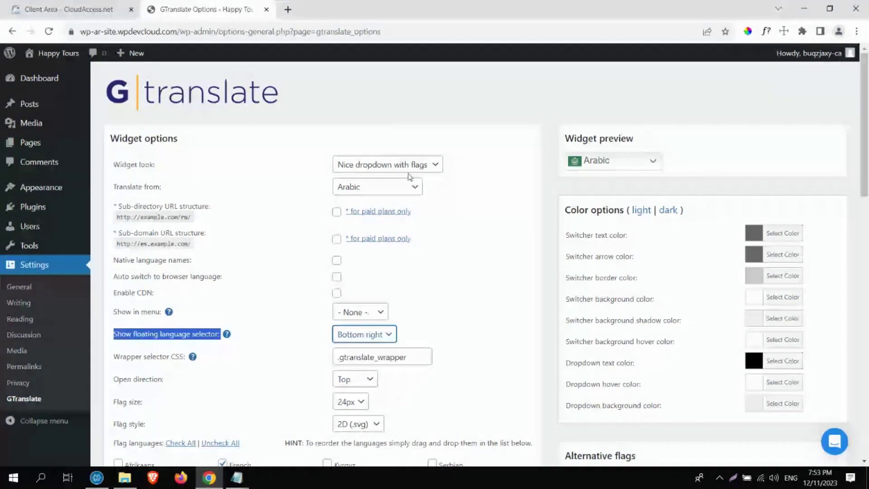
left_click(409, 176)
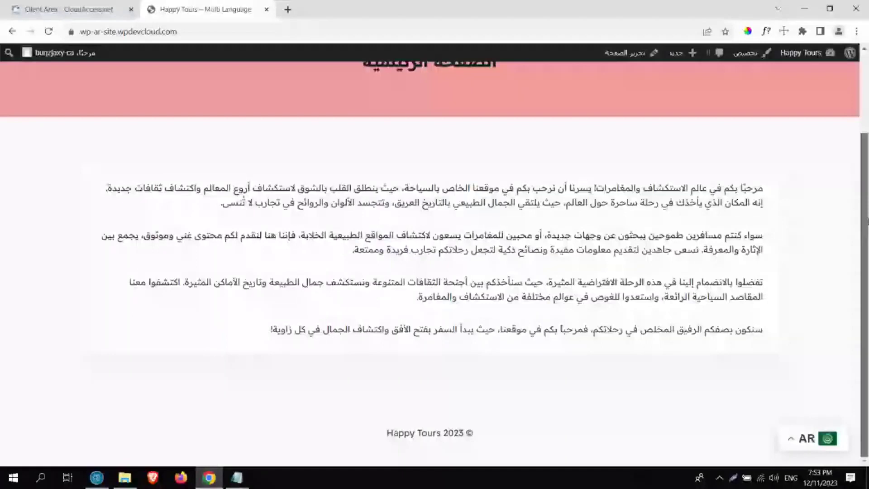
Check the live home page and use the floating language selector to switch to French and back to Arabic.
left_click_drag(867, 221, 855, 168)
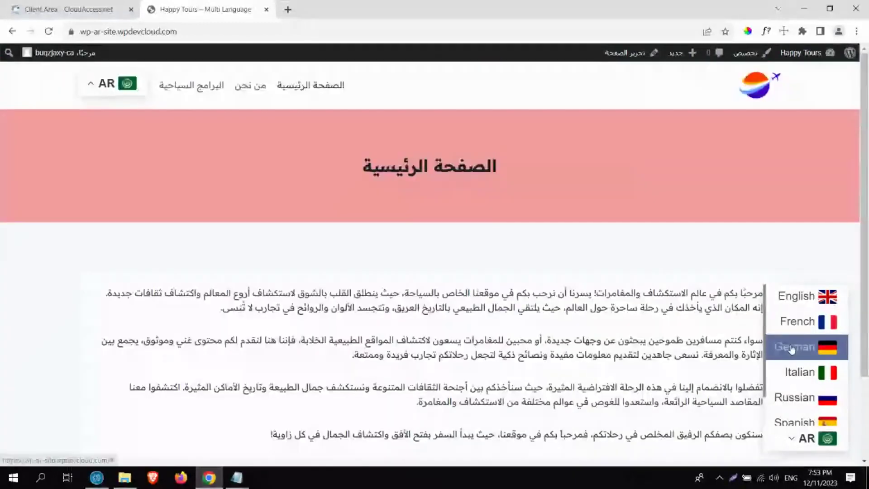
left_click(801, 318)
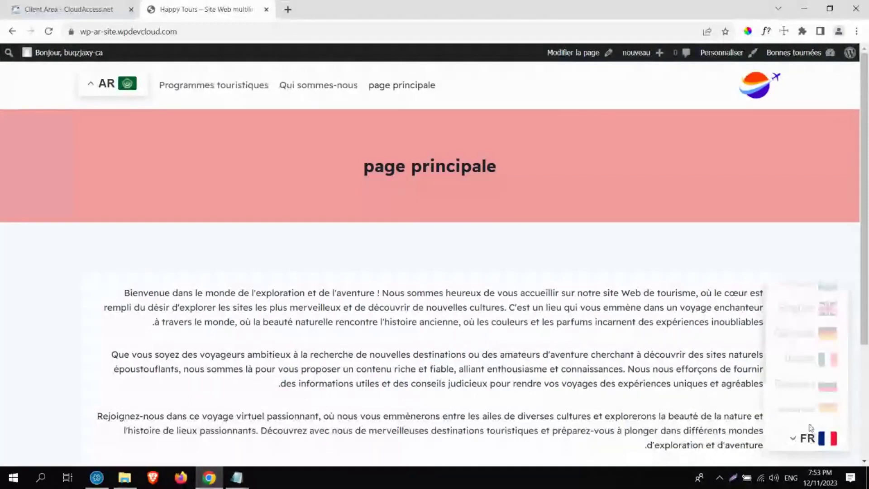
left_click(799, 284)
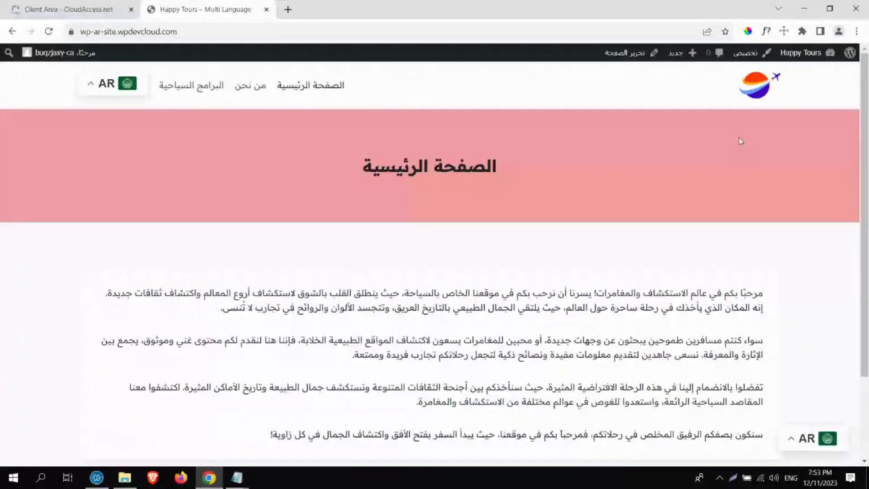
Return to the GTranslate settings and review the widget and flag language options.
left_click(810, 53)
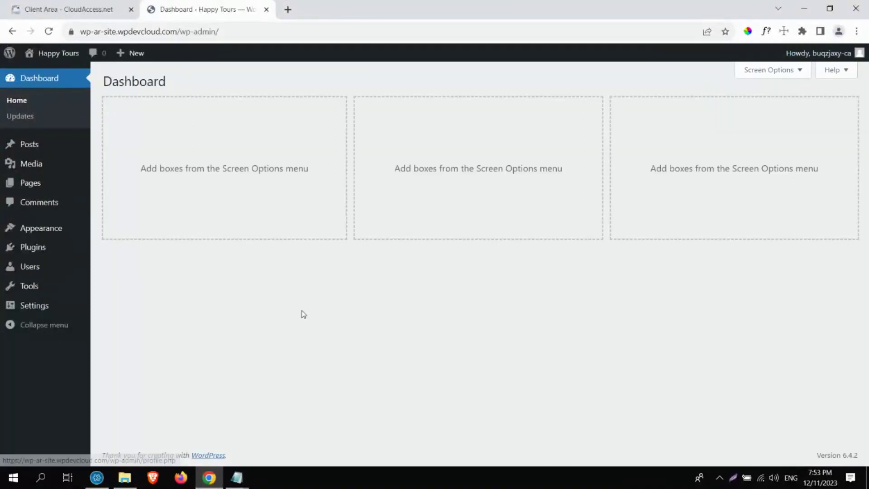
mouse_move(49, 308)
left_click(123, 408)
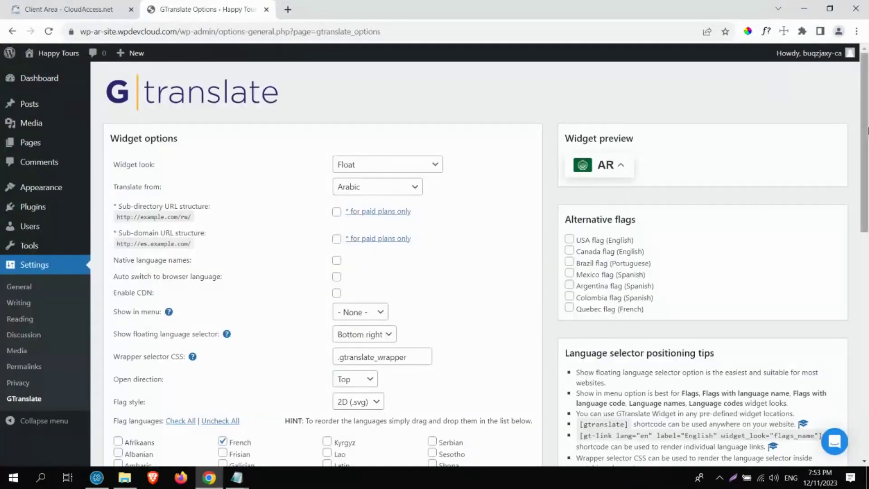
left_click_drag(867, 131, 847, 171)
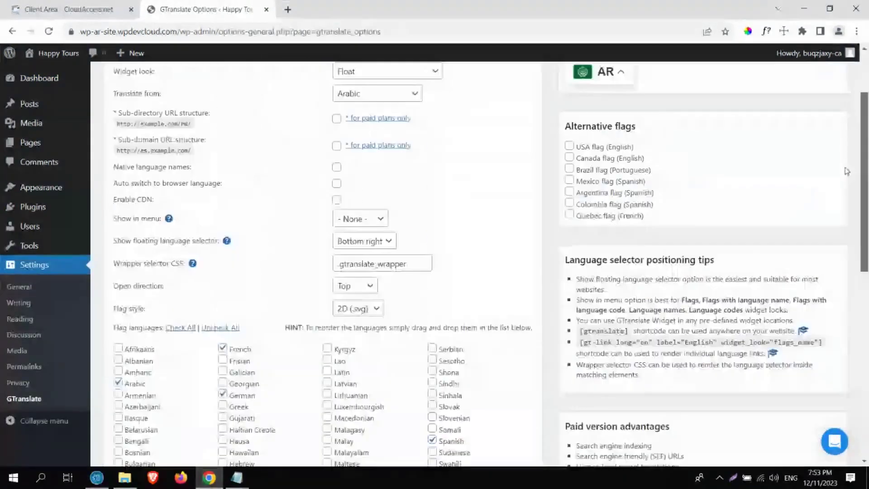